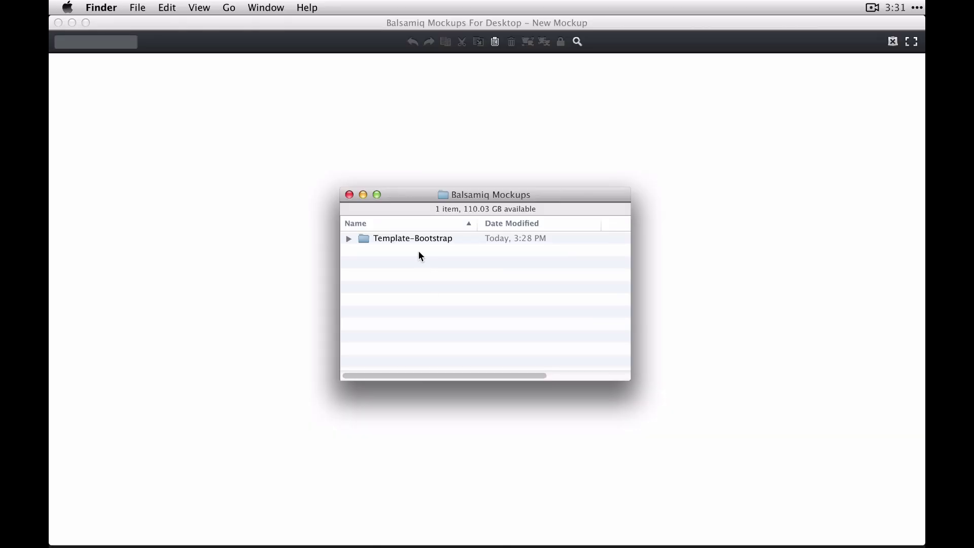
Step: Inspect the Template-Bootstrap folder's contents, including Bootstrap.bmml, with the name column widened
click(418, 237)
click(348, 238)
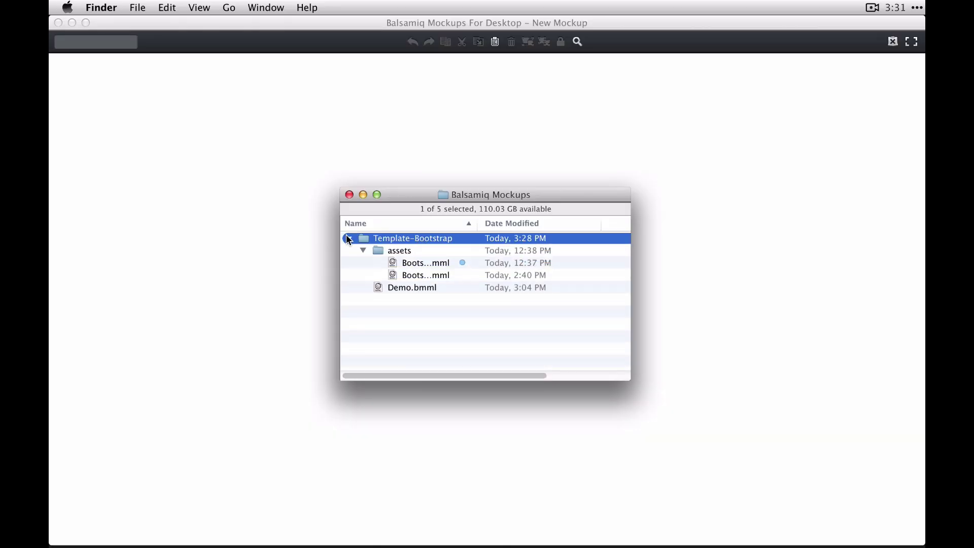
click(411, 264)
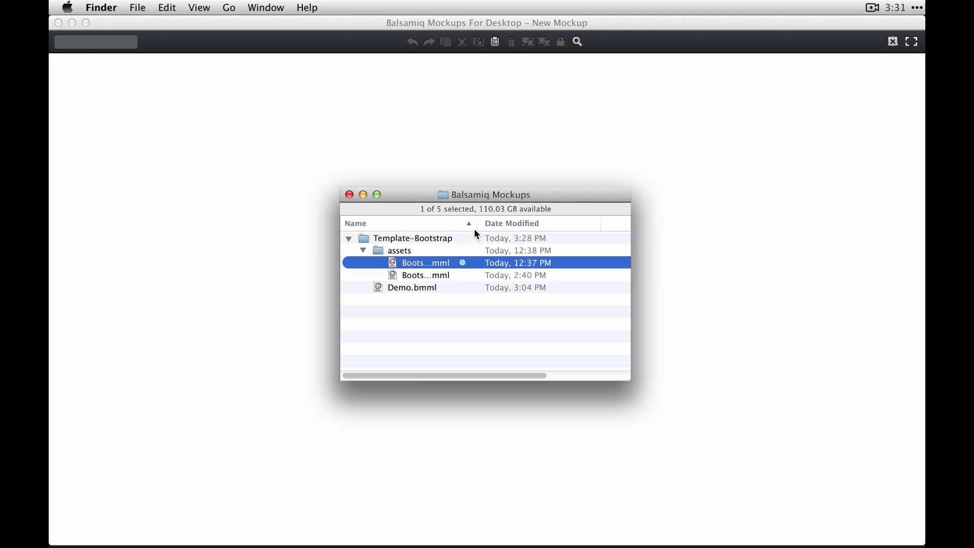
drag(479, 223, 574, 224)
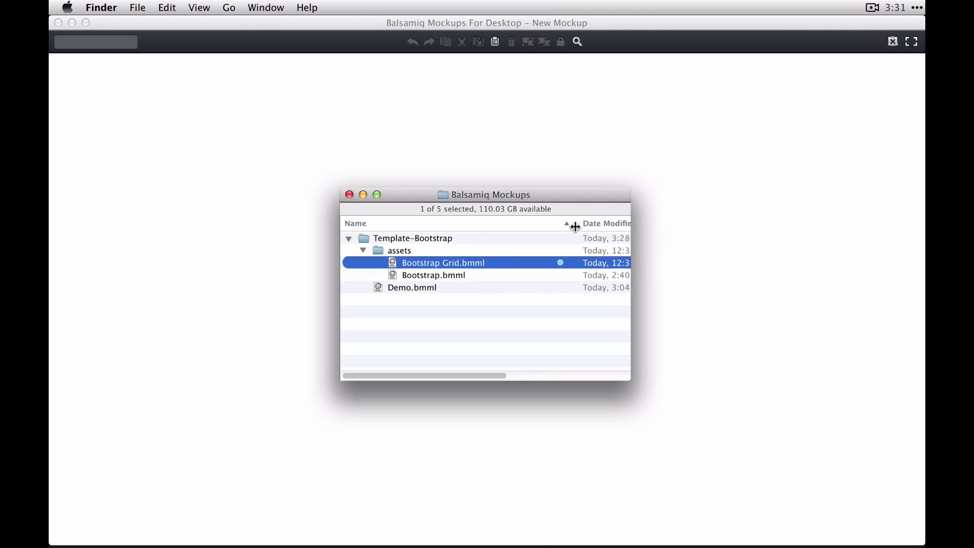
click(450, 276)
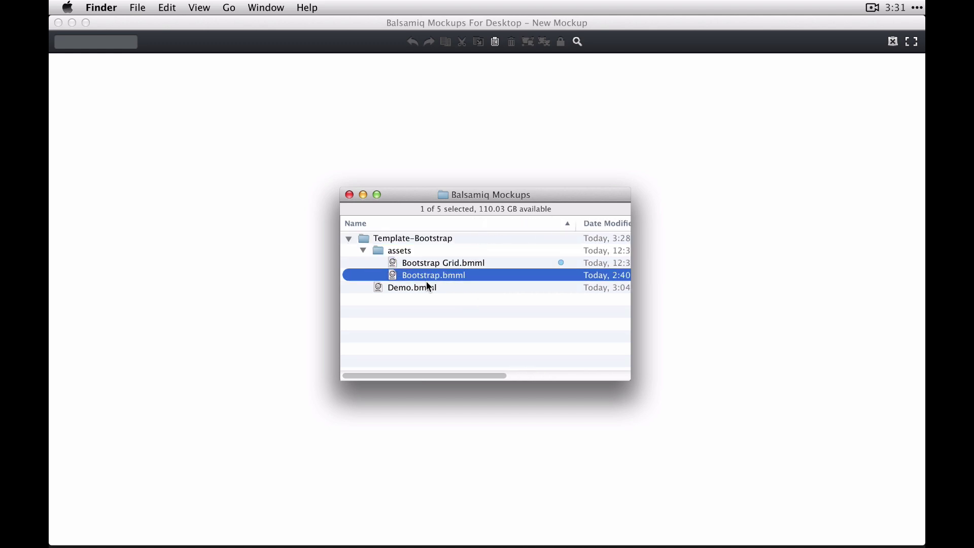
click(418, 314)
click(348, 238)
click(397, 237)
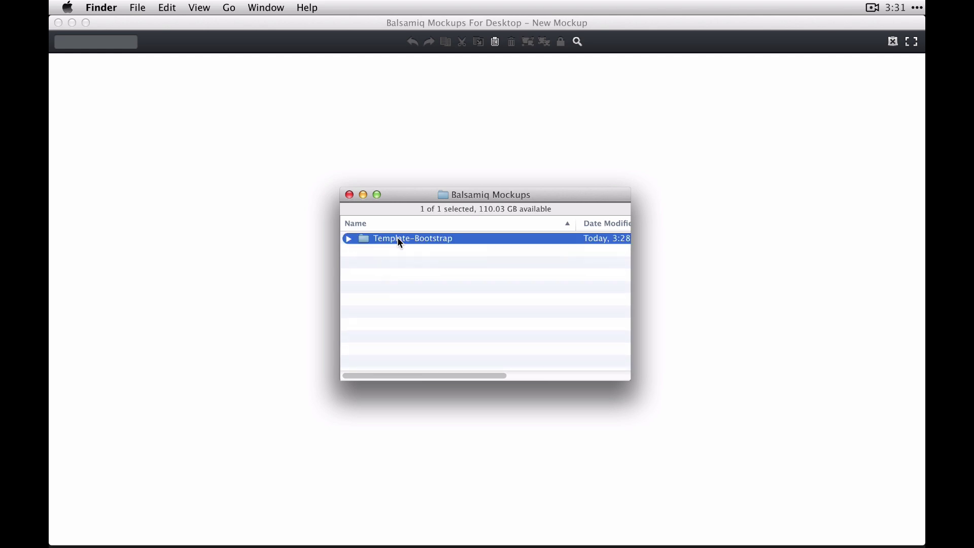
Step: Duplicate Template-Bootstrap, rename the copy 'Acme Widgets' and expand it
right_click(398, 238)
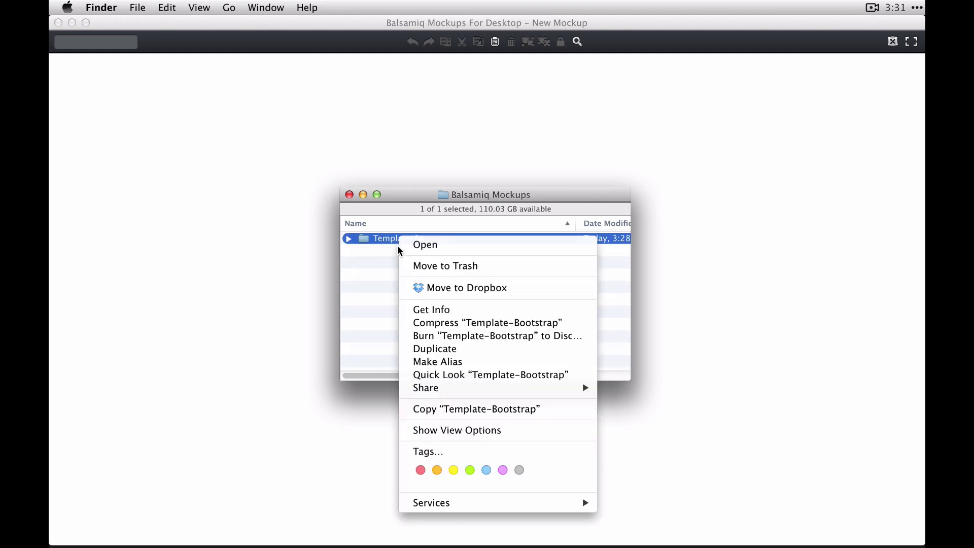
click(429, 349)
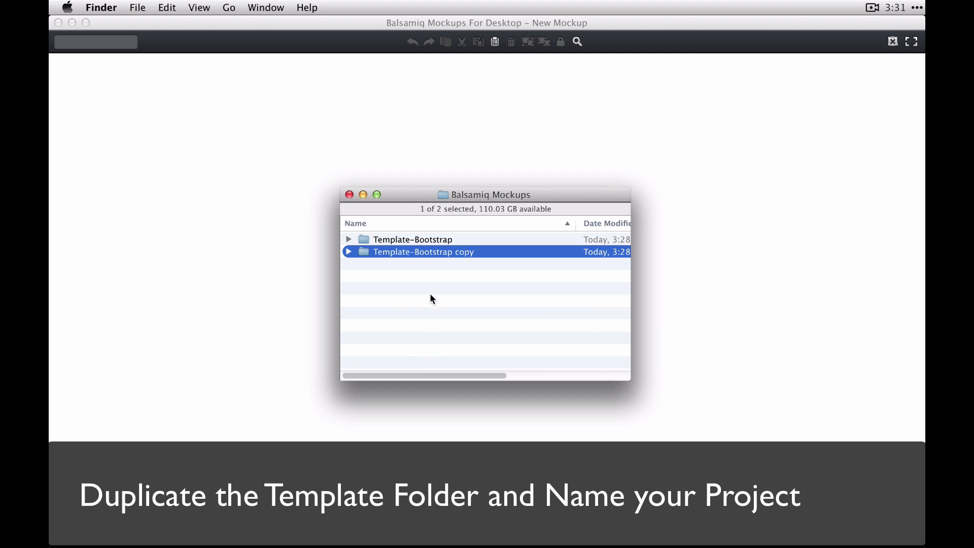
key(Return)
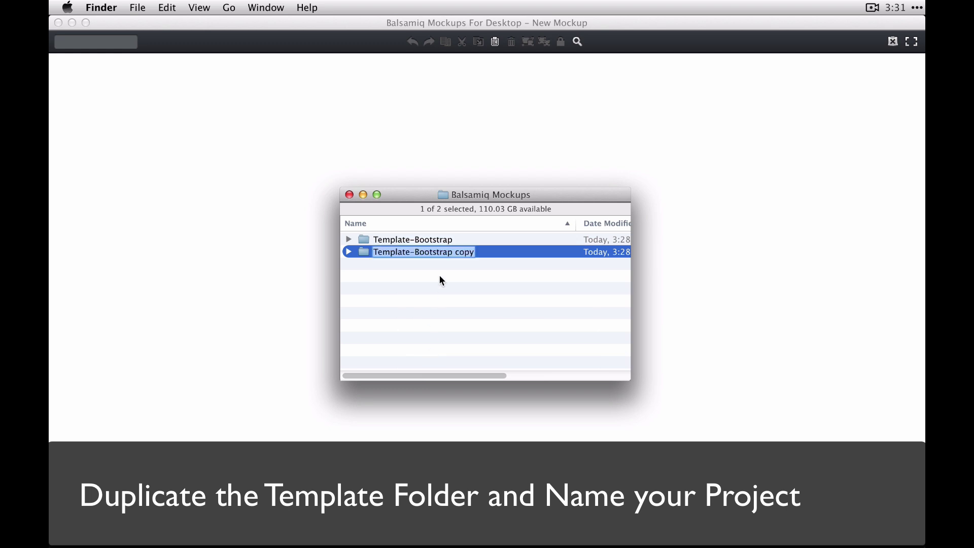
text(Acme Widget)
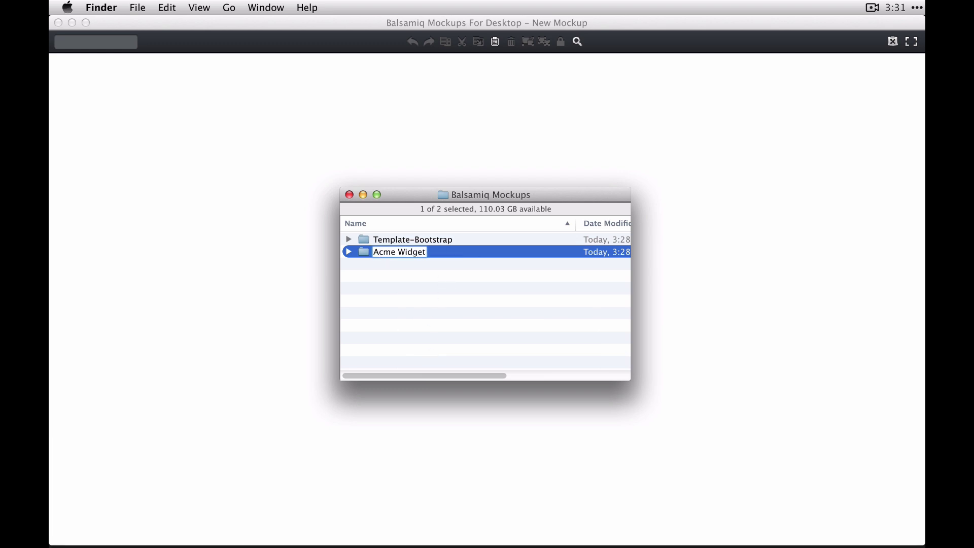
text(s)
key(Return)
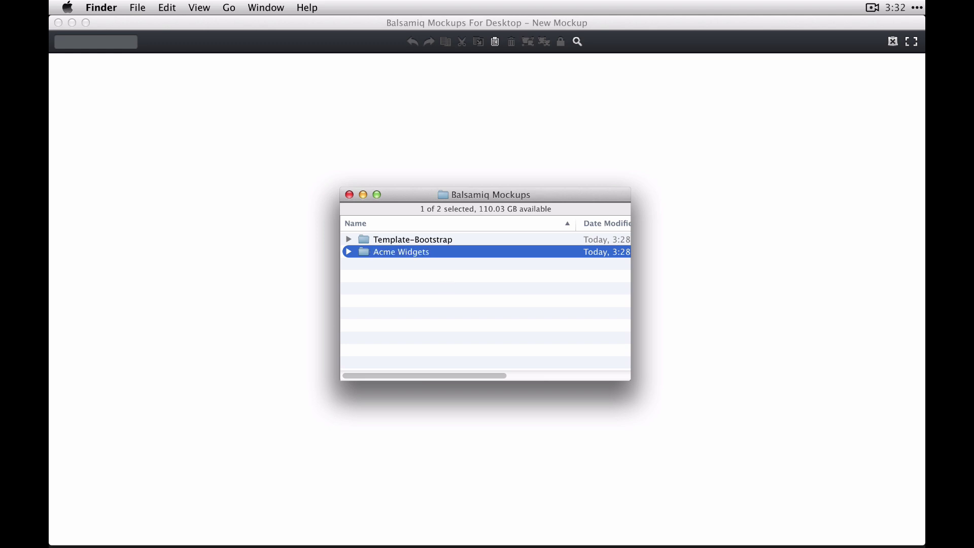
click(349, 240)
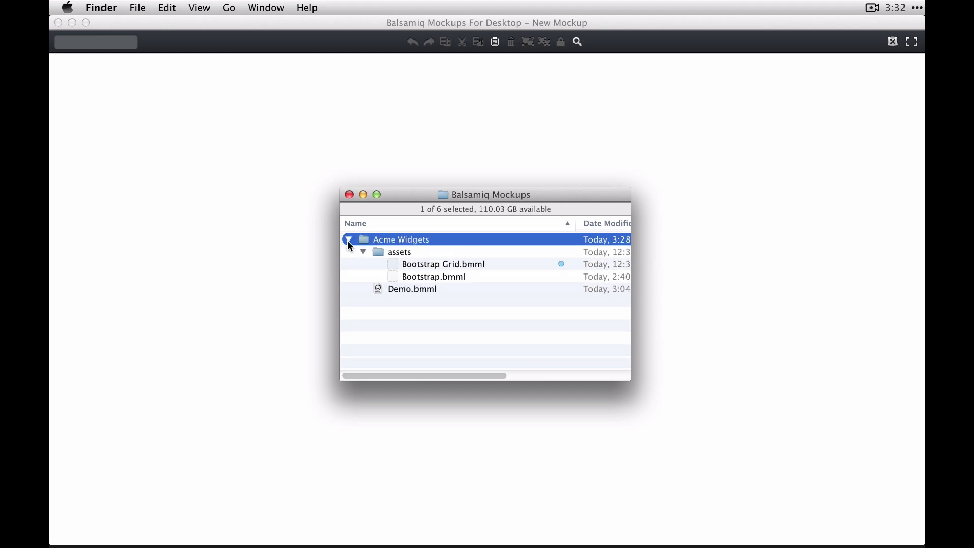
Step: Open Acme Widgets, pick it as the save location and name the mockup 'Home Page'
double_click(370, 241)
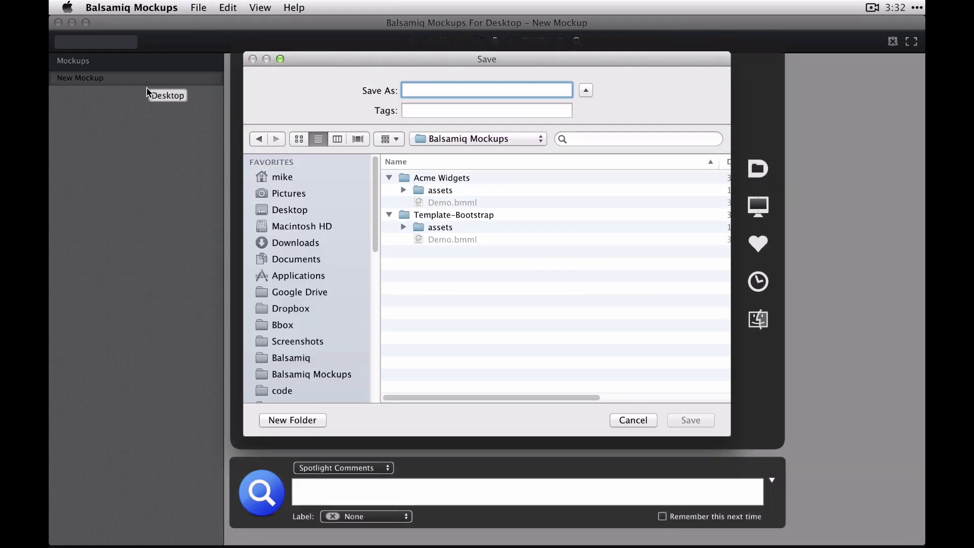
double_click(443, 177)
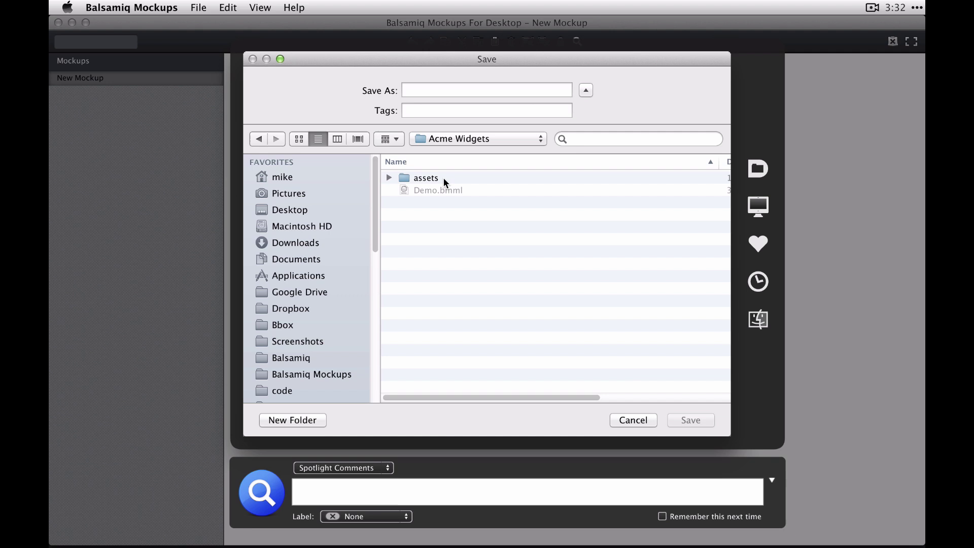
text(Home Page)
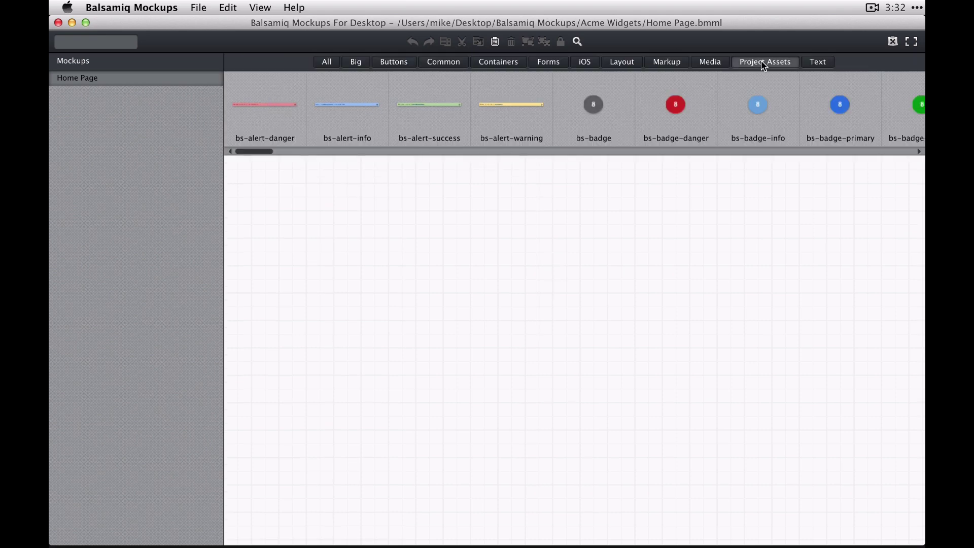
Step: Page the Project Assets library strip right until the bs-grid symbols show
click(558, 150)
click(558, 150)
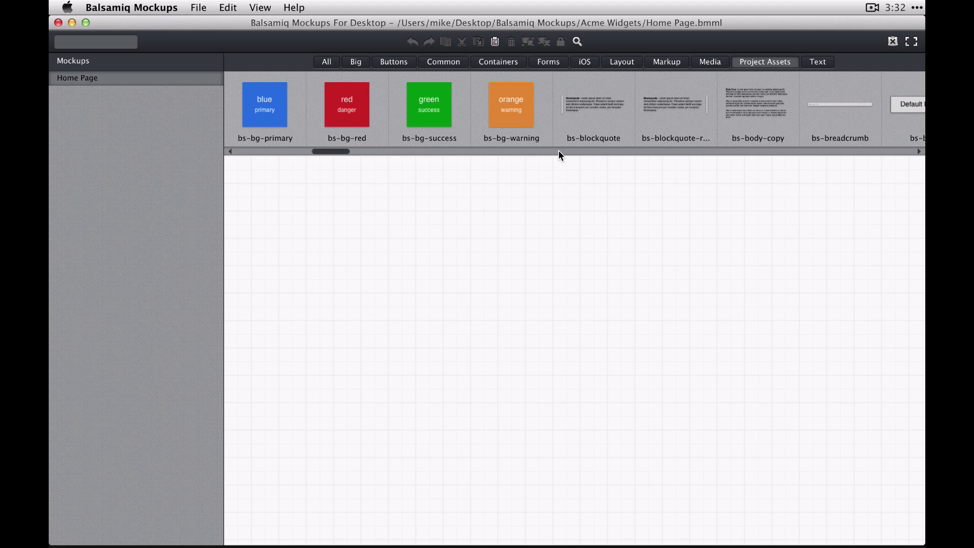
click(558, 150)
click(558, 150)
click(558, 150)
click(558, 151)
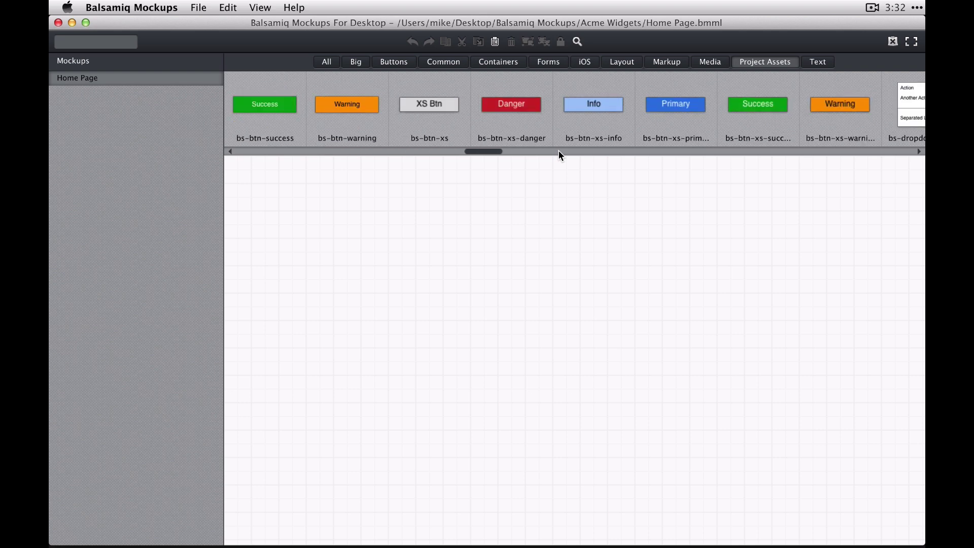
click(558, 150)
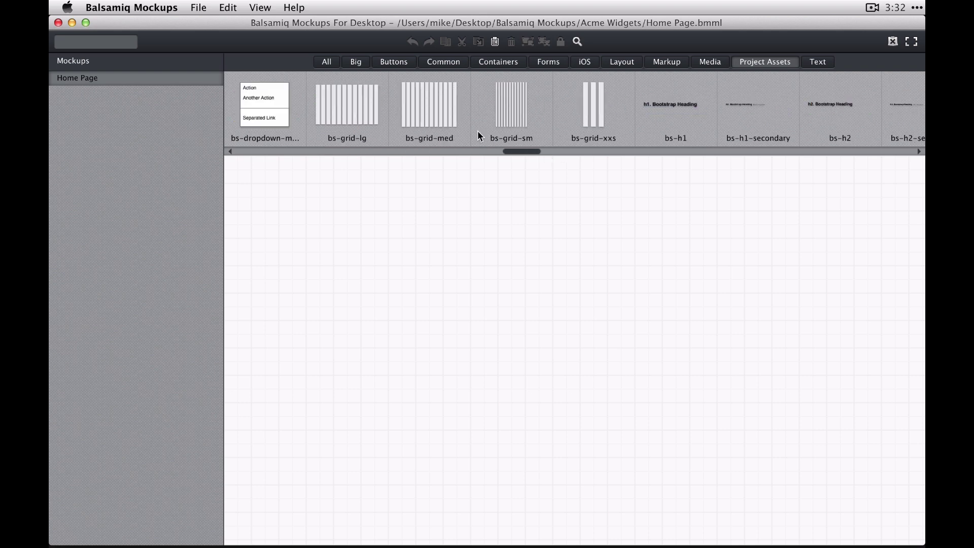
Step: Place bs-grid-med on the canvas and hide the file browser and UI library
drag(441, 112, 434, 236)
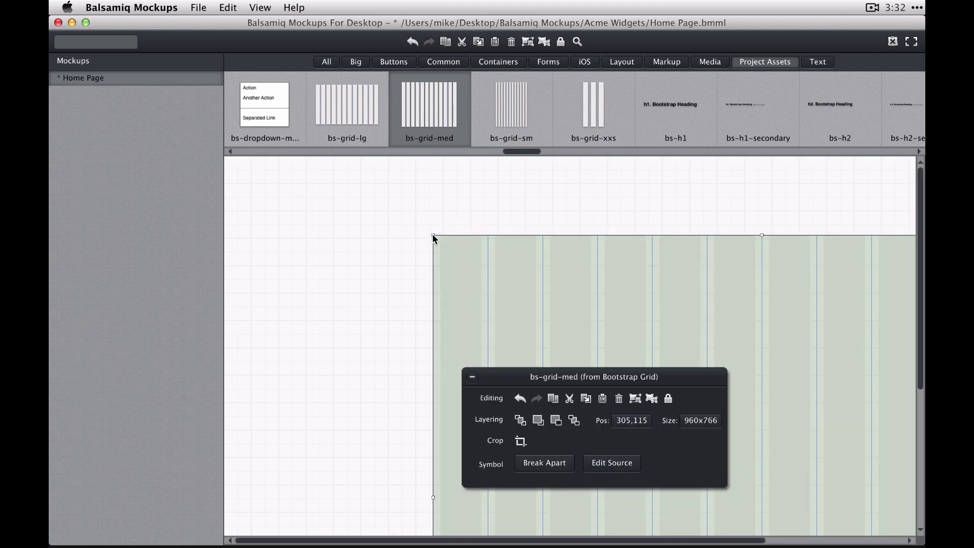
click(260, 7)
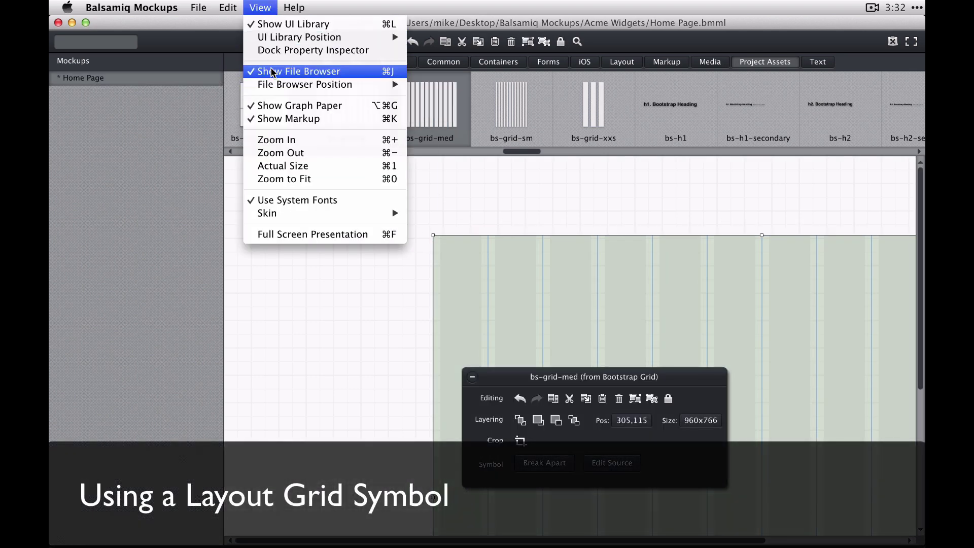
click(273, 71)
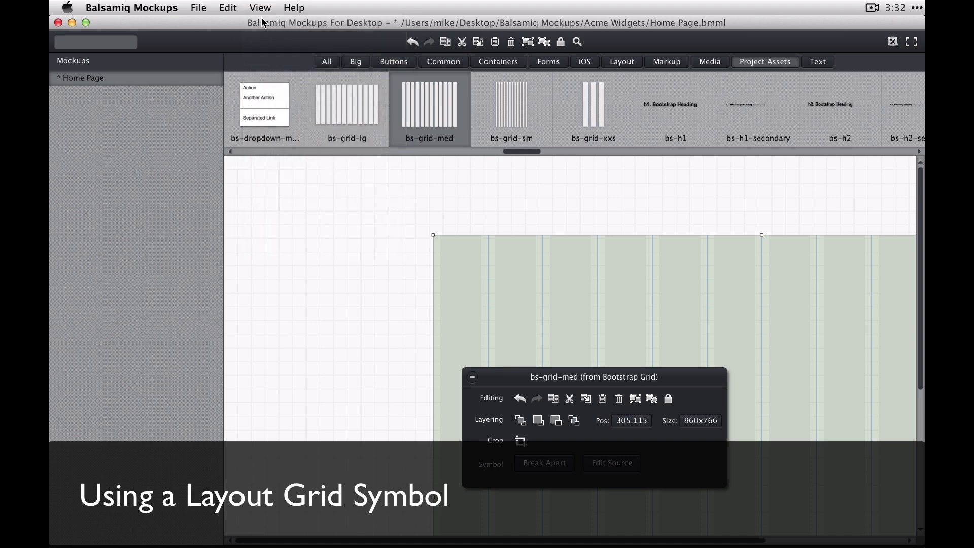
click(260, 7)
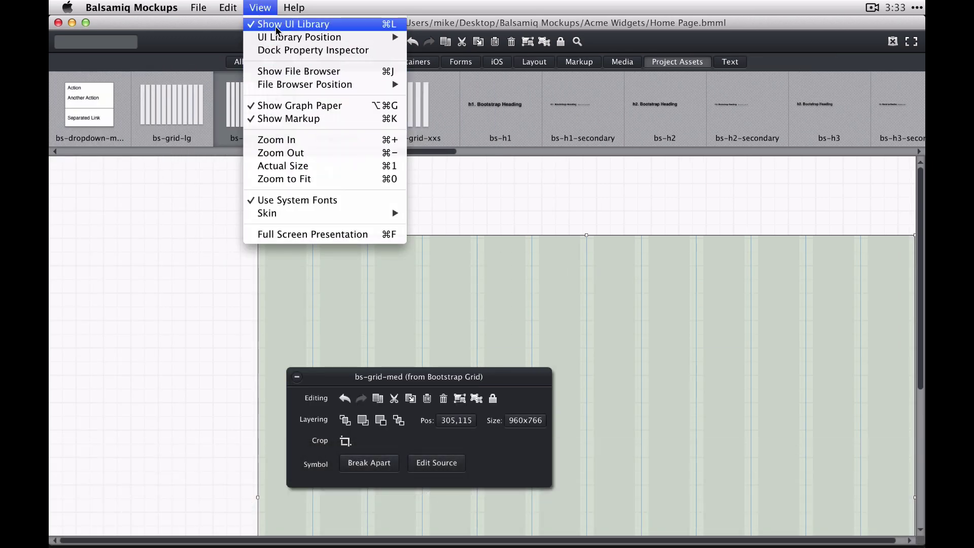
click(276, 25)
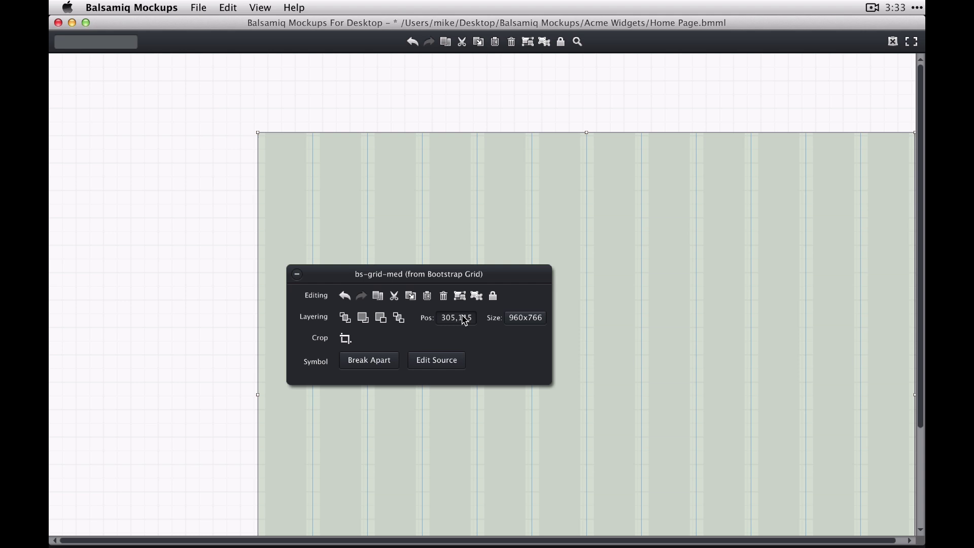
Step: Position the grid at 40,40 and lock it
click(463, 318)
double_click(449, 318)
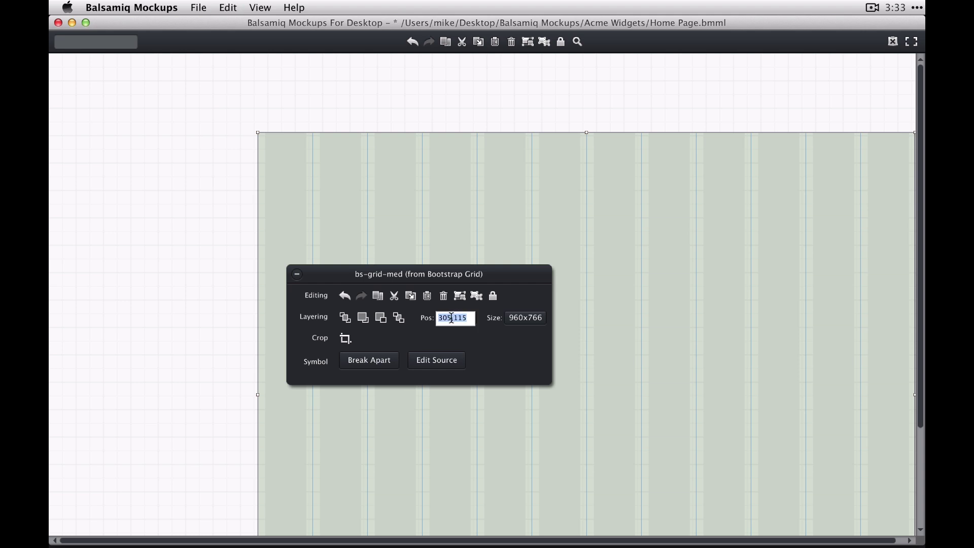
text(40,40)
key(Return)
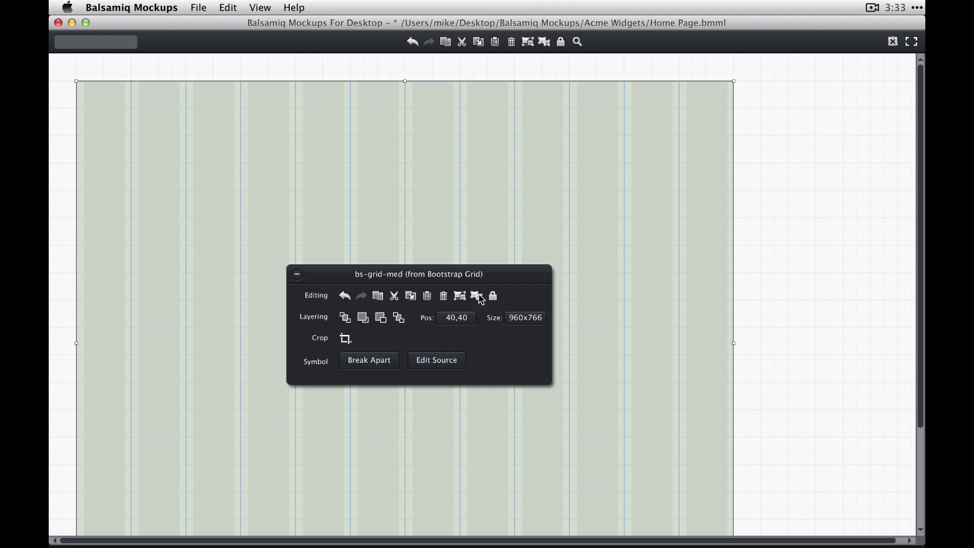
click(496, 296)
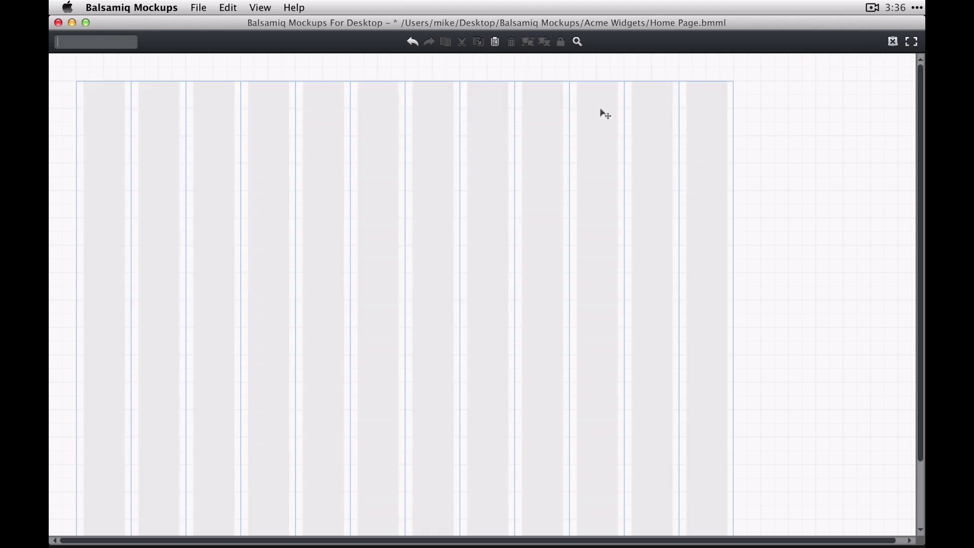
Step: Insert bs-navbar at the grid's top-left and stretch its background to full grid width
text(bs-nav)
key(Down)
key(Down)
key(Down)
key(Down)
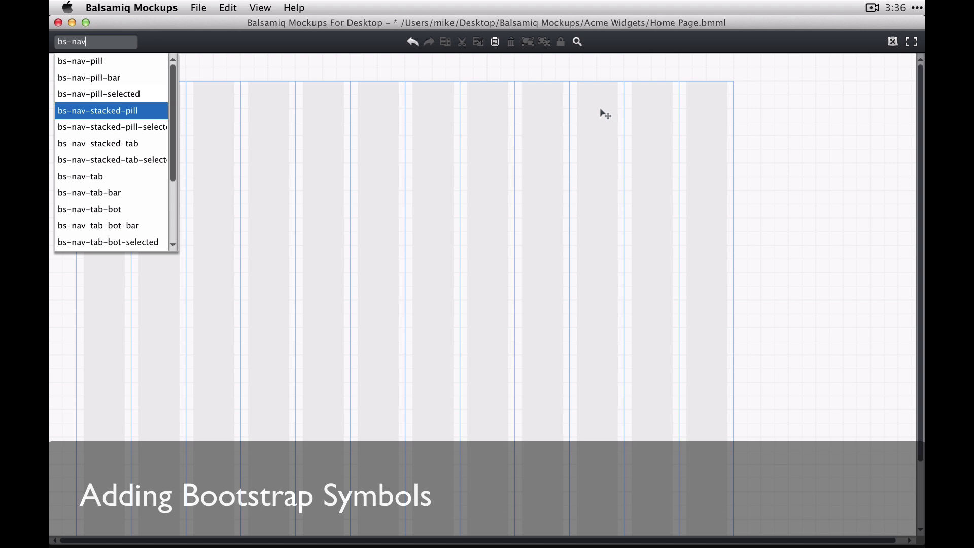
text(bar)
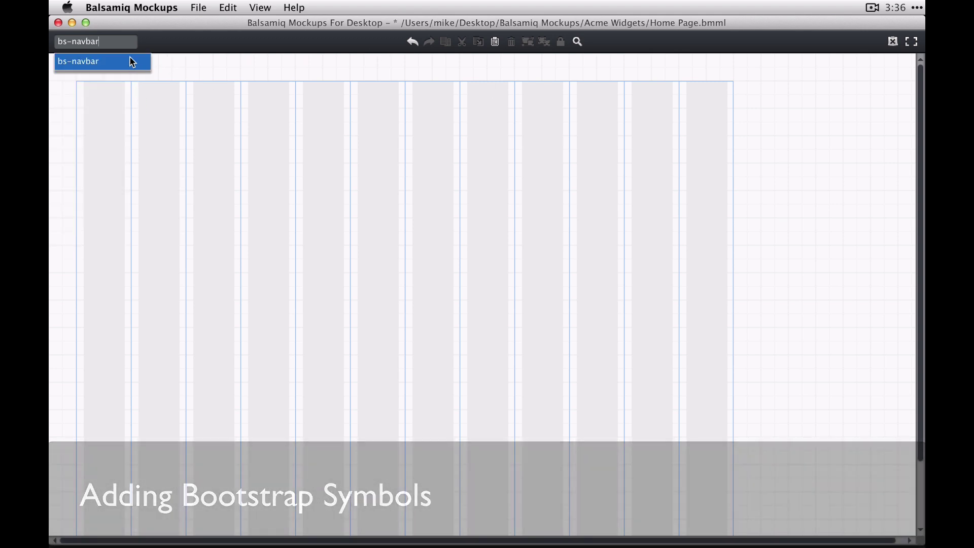
click(131, 59)
drag(150, 94, 130, 101)
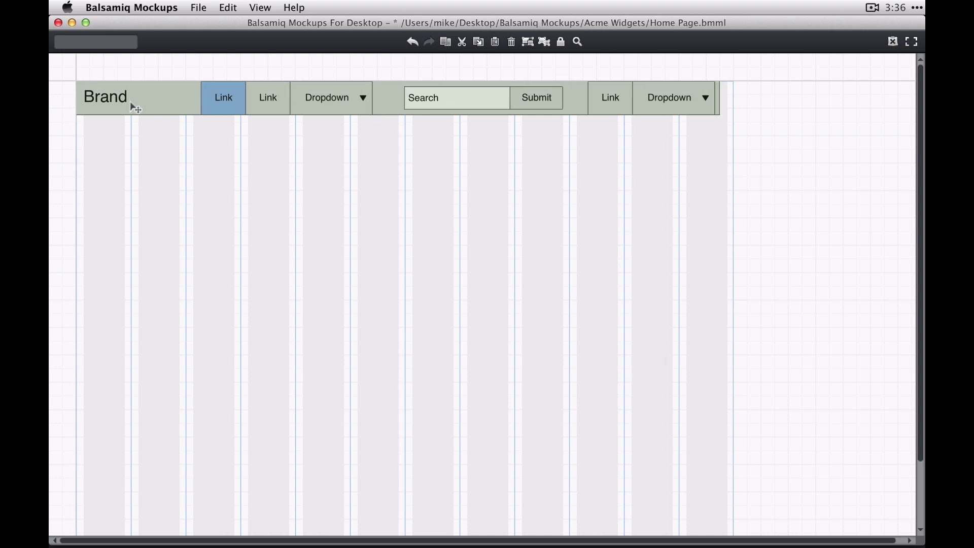
double_click(167, 105)
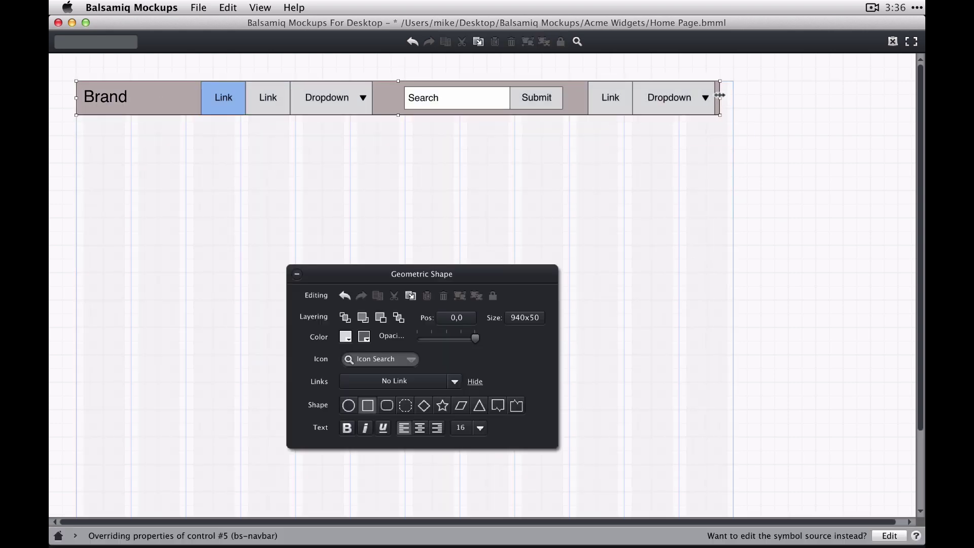
drag(720, 98, 732, 95)
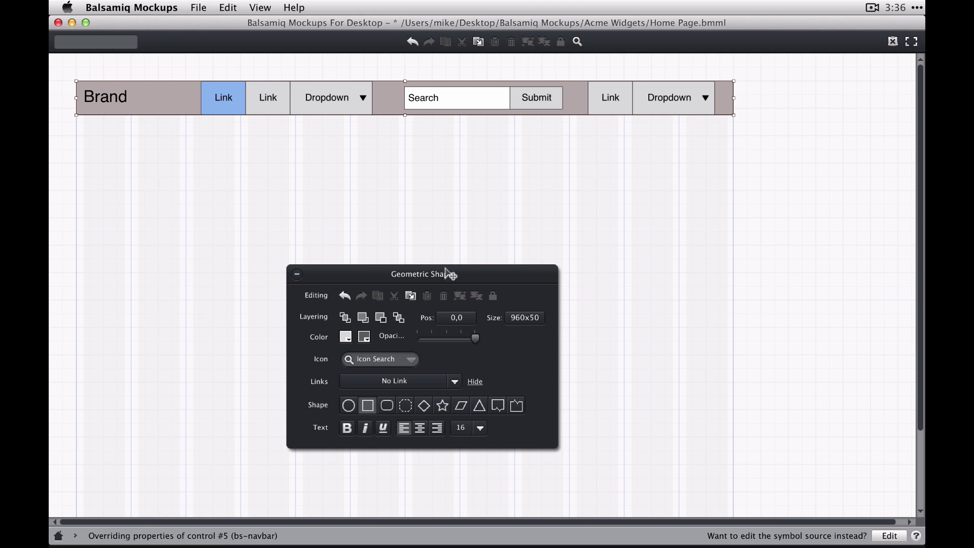
key(Escape)
Step: Break apart the navbar, delete the extra Links and Dropdown, and move Search/Submit right
click(441, 83)
click(384, 360)
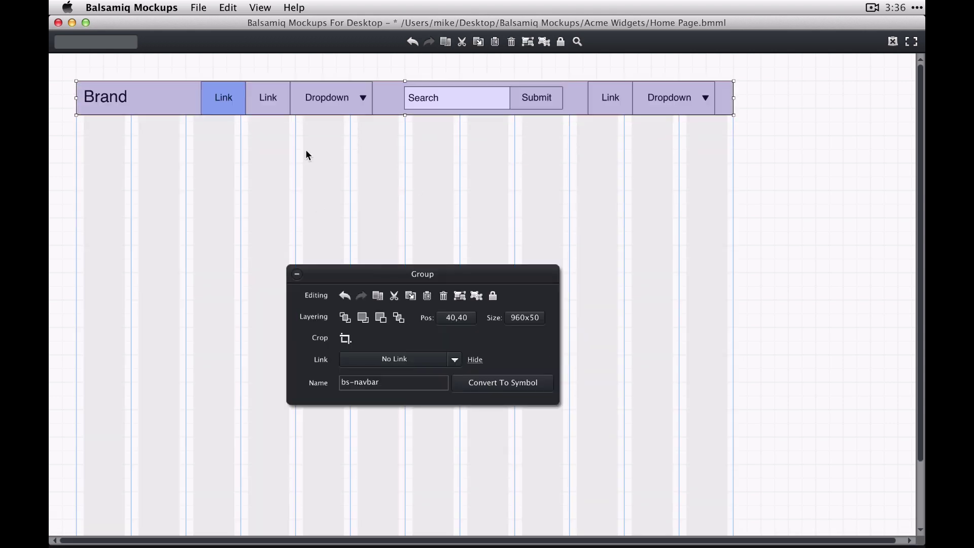
double_click(278, 101)
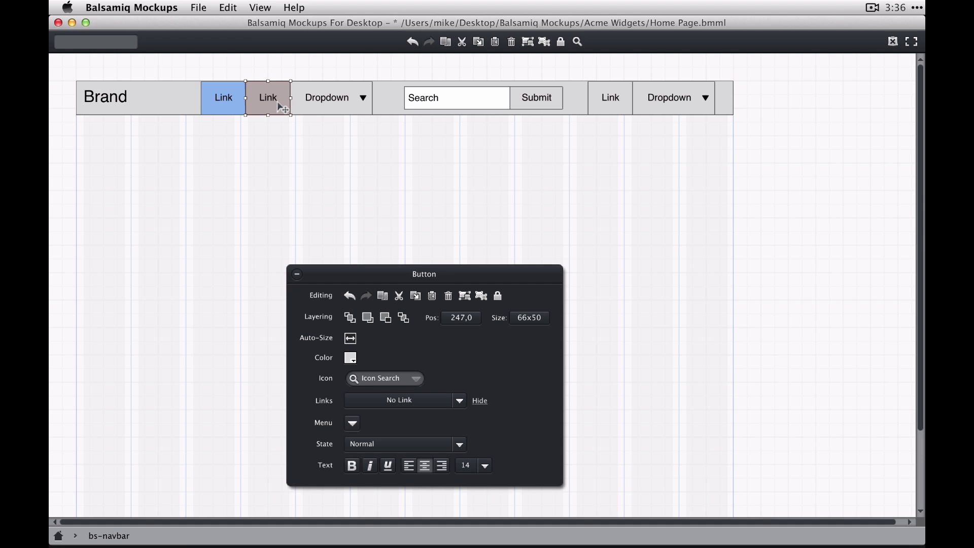
key(Delete)
click(665, 95)
key(Delete)
click(600, 97)
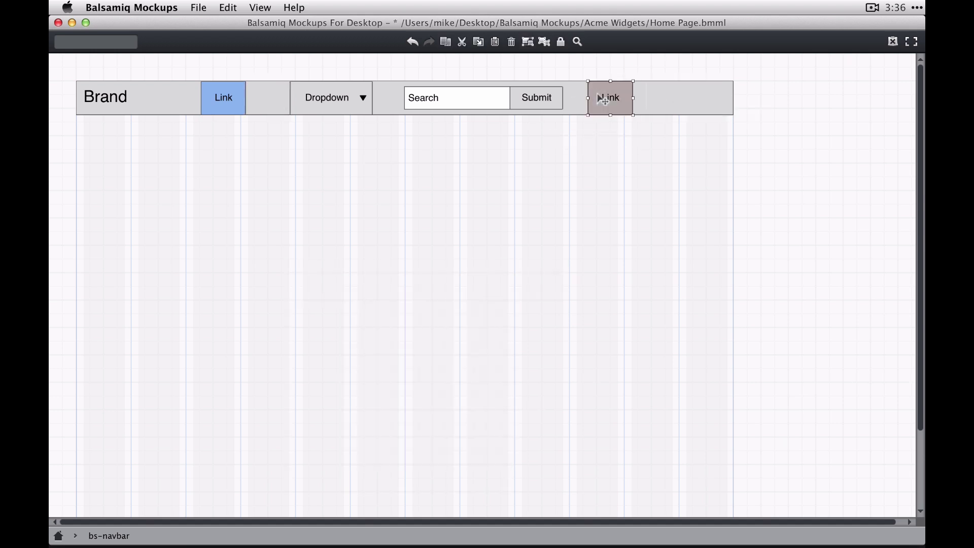
key(Delete)
drag(545, 96, 706, 93)
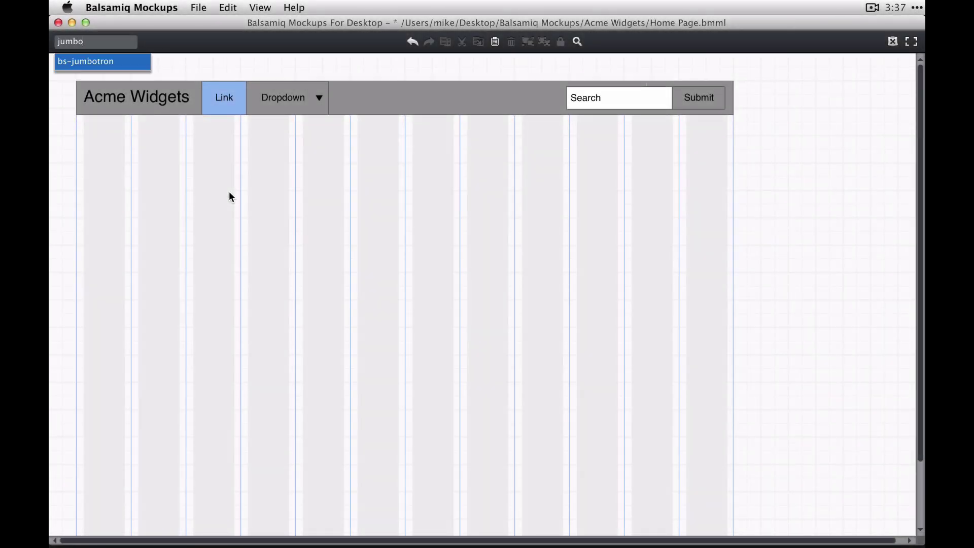
Step: Place bs-jumbotron under the navbar with the auto-sized headline 'Welcome to Widgetopia'
key(Return)
drag(263, 121, 259, 169)
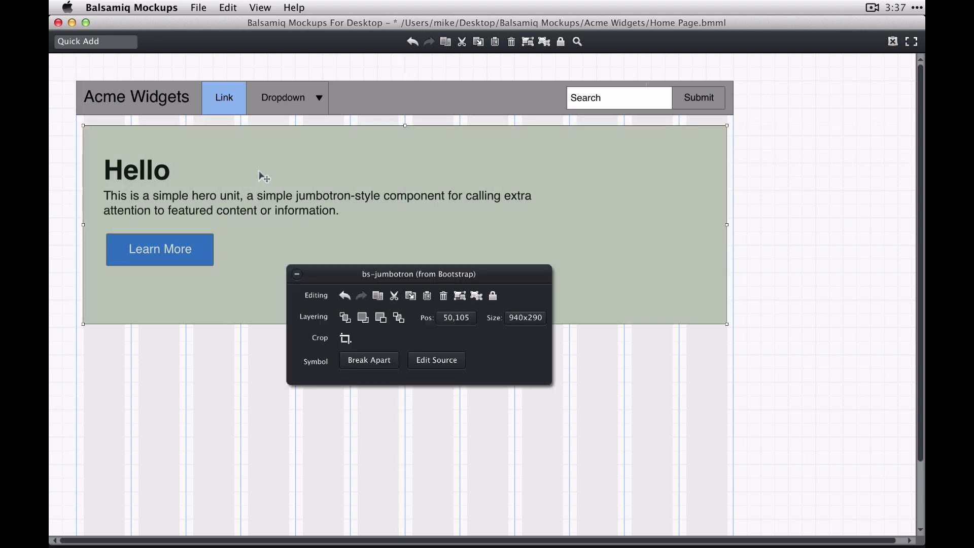
double_click(168, 175)
double_click(152, 170)
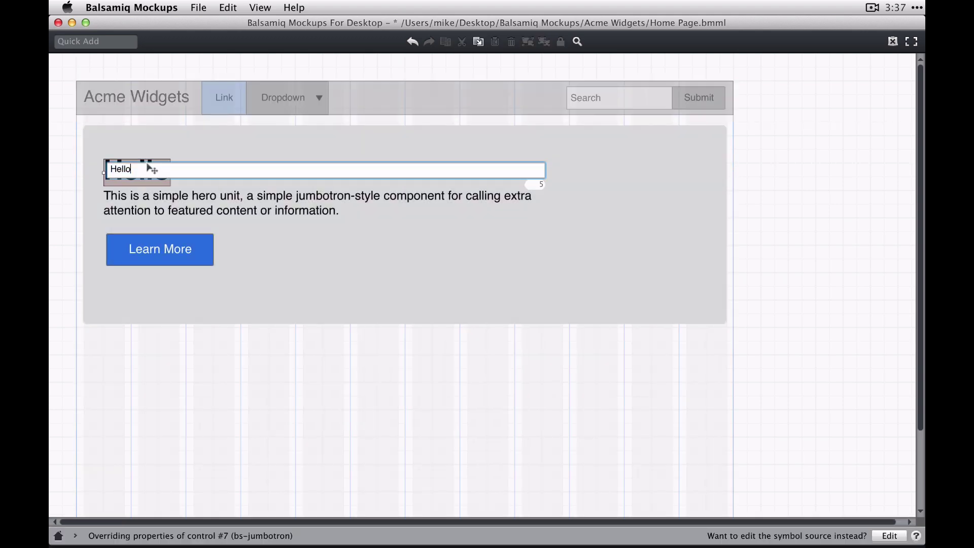
key(super+a)
text(Welcome to Widgetopia)
key(Return)
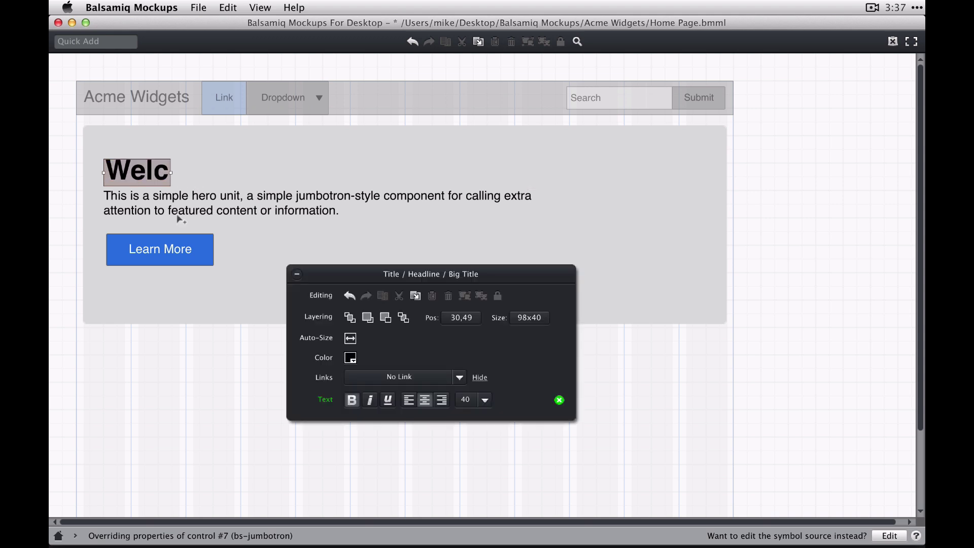
click(357, 339)
click(211, 286)
Step: Change the jumbotron paragraph to 'We make the best widgets this side of Bay.'
click(195, 207)
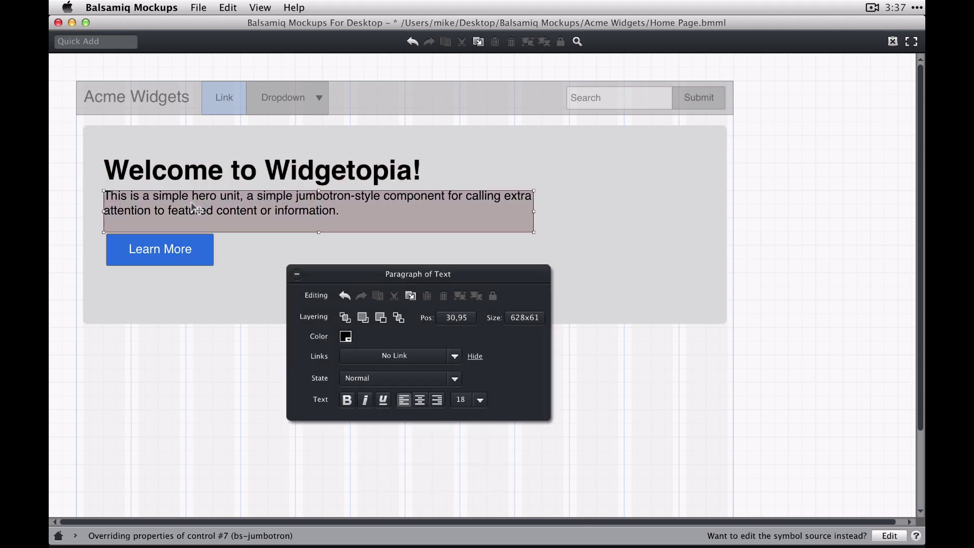
double_click(194, 207)
text(We ma)
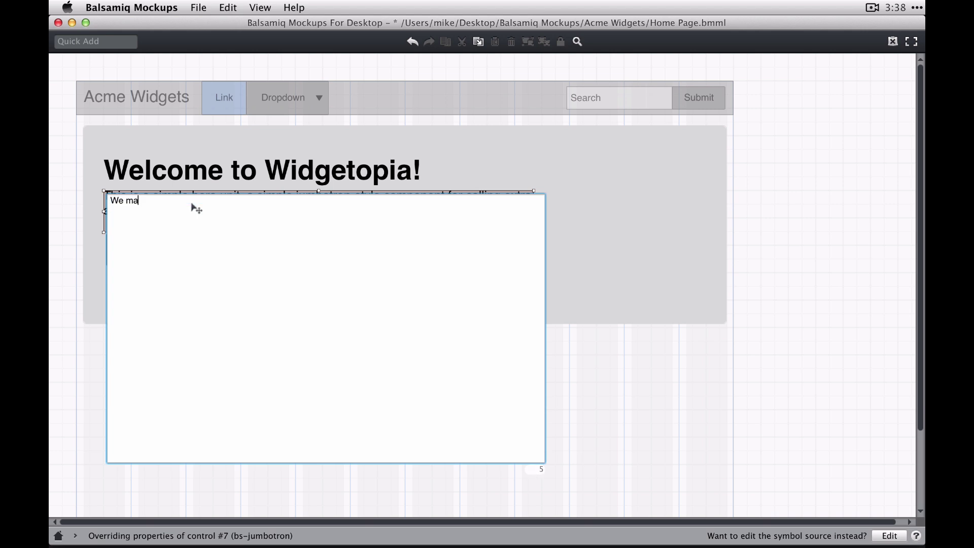
text(ke the best widgets this side of)
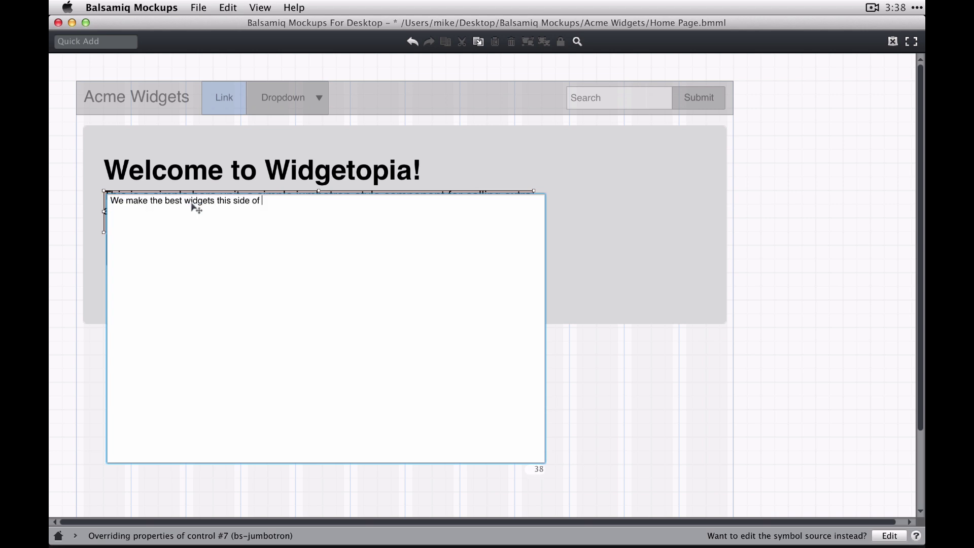
text( b)
key(BackSpace)
text(Bay.)
key(super+Return)
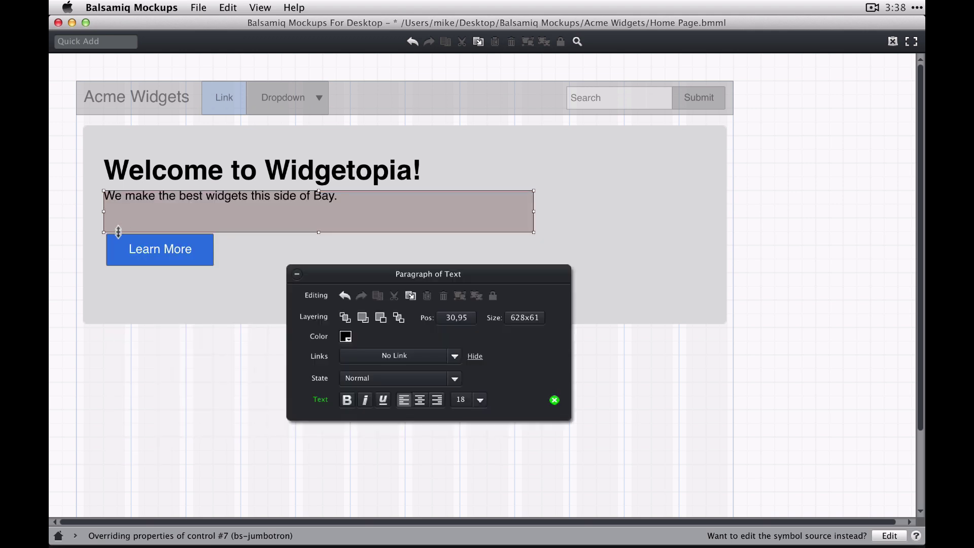
click(122, 249)
click(263, 405)
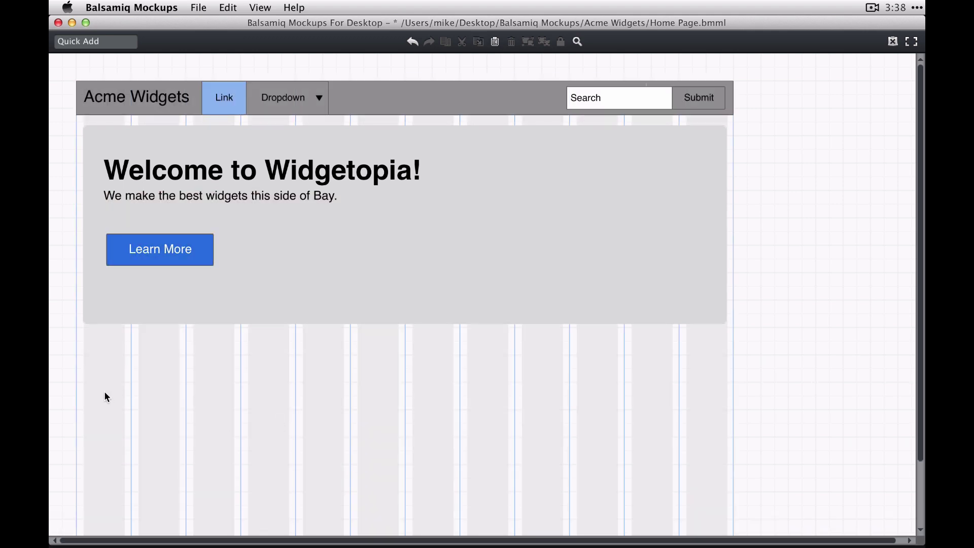
Step: Add a bs-h2 heading below the jumbotron, trimmed to read just 'Heading'
text(bs-h)
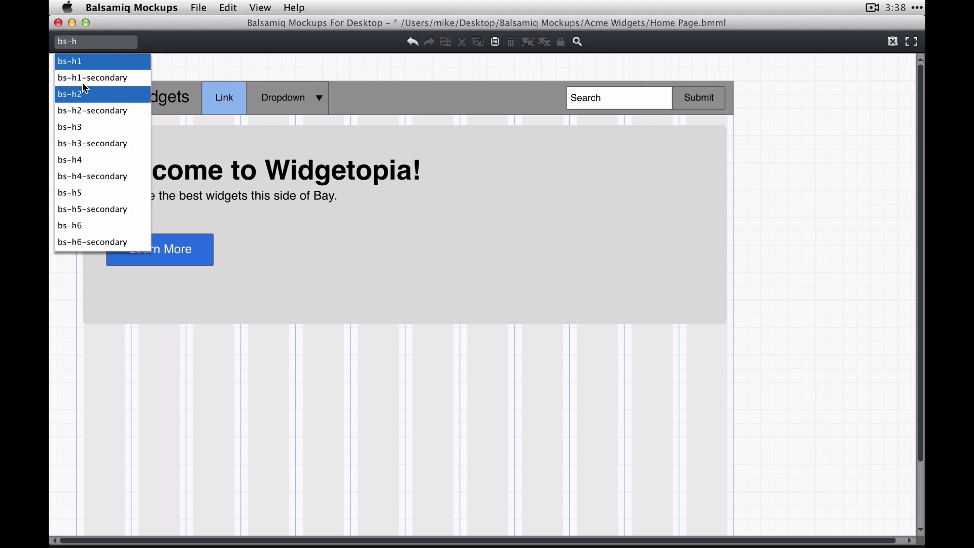
click(87, 94)
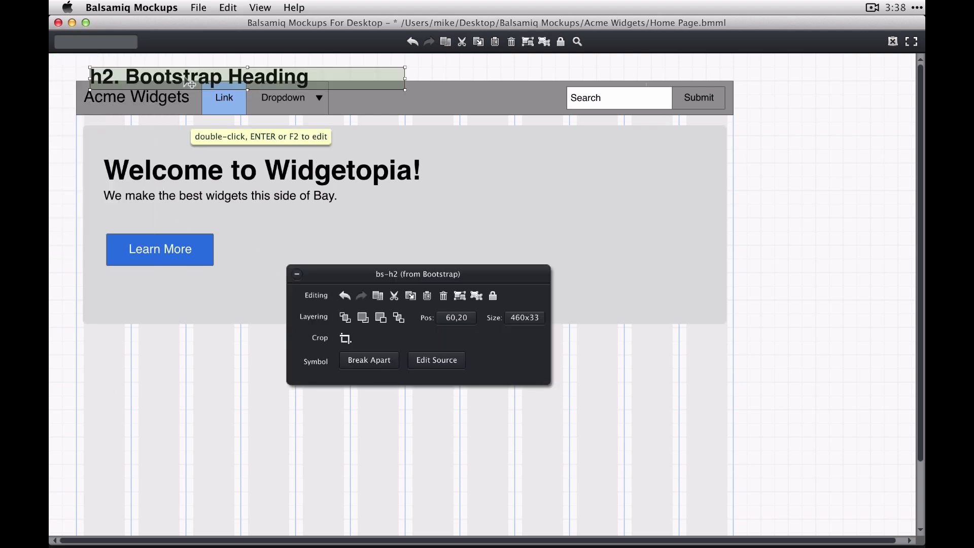
drag(189, 81, 182, 359)
double_click(183, 359)
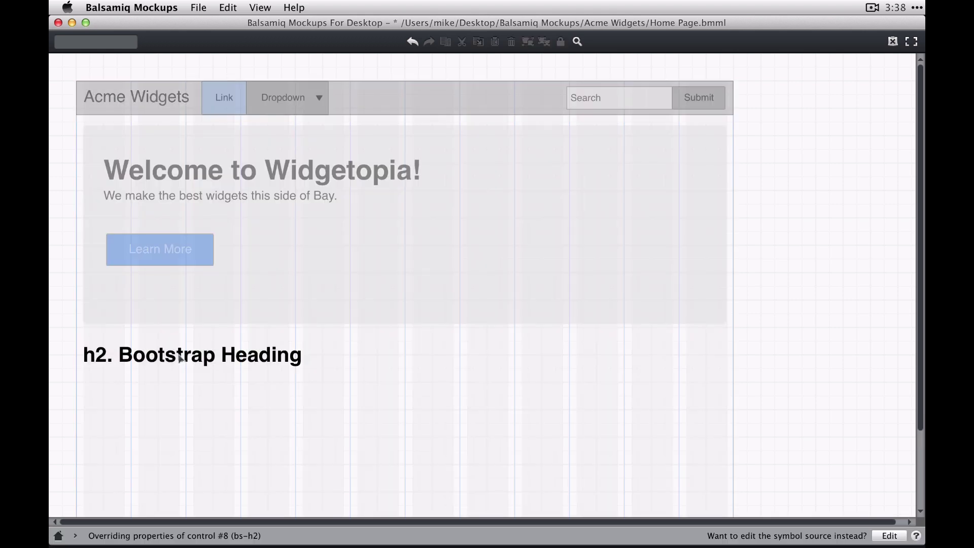
double_click(184, 359)
drag(123, 356, 181, 357)
key(BackSpace)
key(Return)
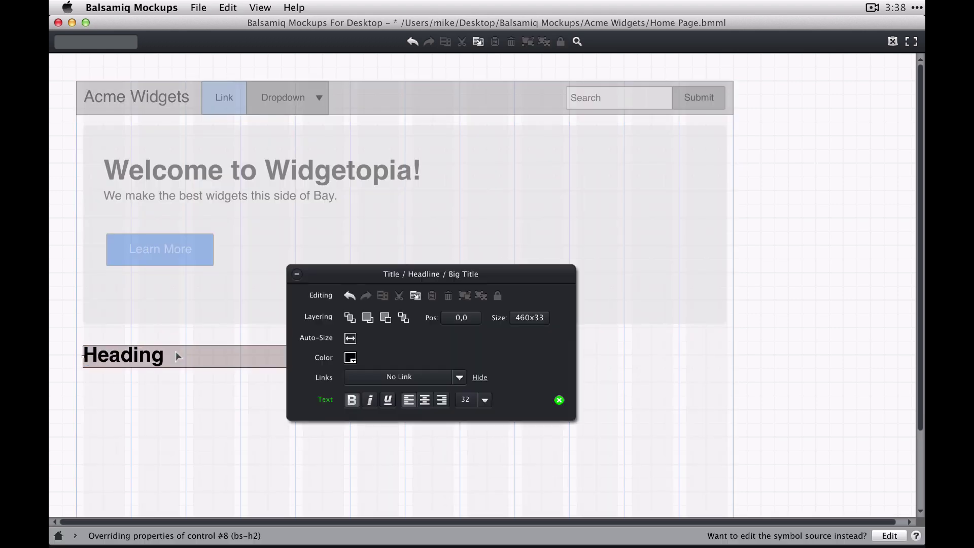
key(Escape)
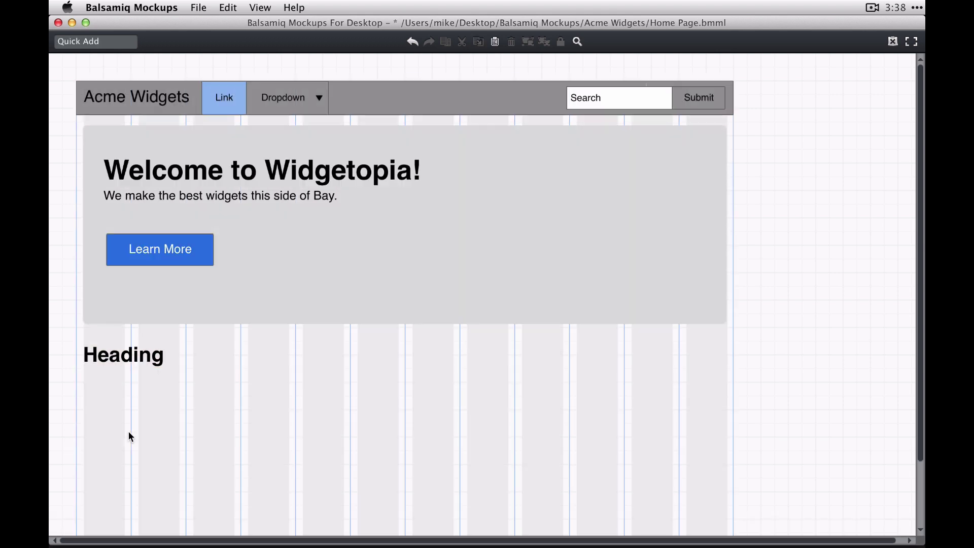
Step: Place bs-body-copy under the Heading, narrowed to about 300 wide
text(bs-body)
key(Return)
drag(235, 179, 228, 486)
drag(398, 449, 287, 464)
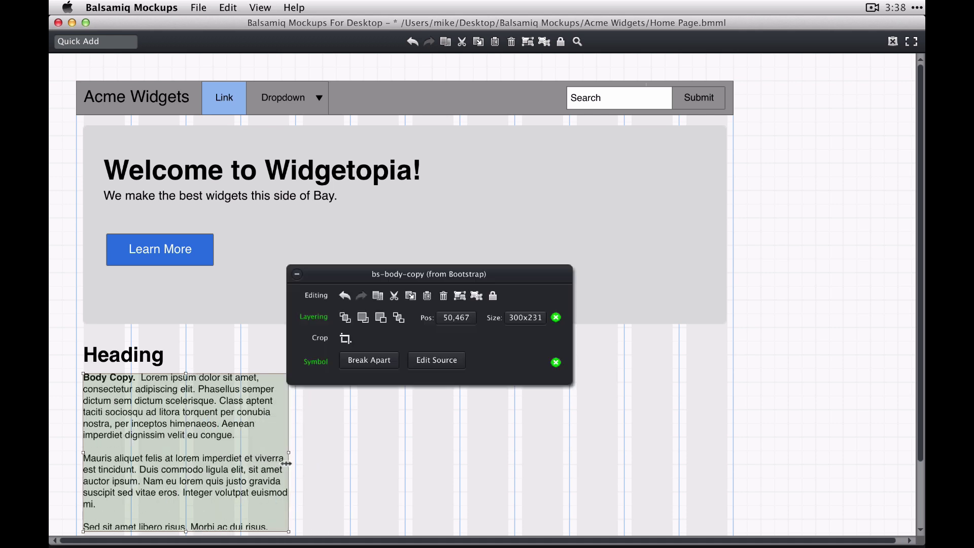
scroll(222, 462, down, 3)
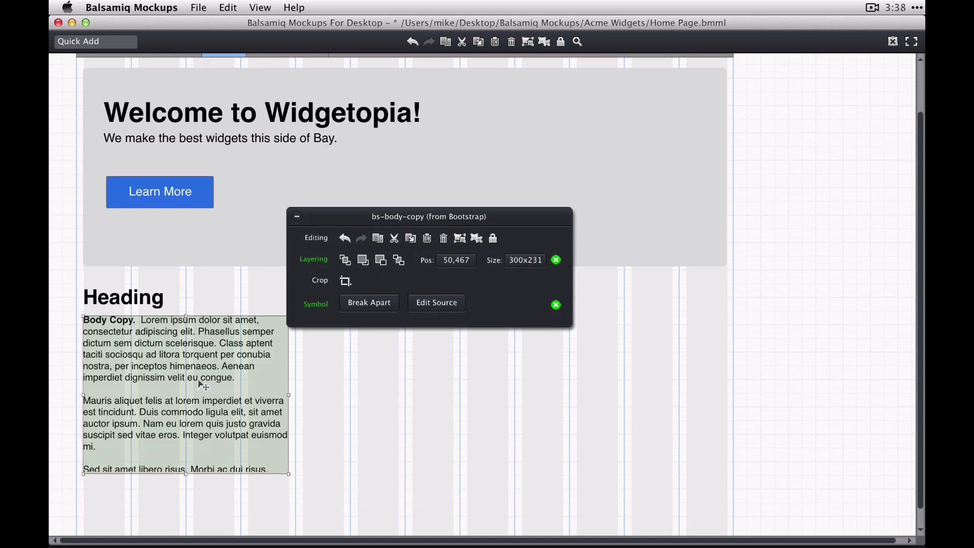
Step: Delete the first two body copy paragraphs and shorten the box to fit the text
double_click(185, 371)
double_click(185, 372)
key(Left)
key(shift+Down)
key(shift+Down)
key(shift+Down)
key(shift+Down)
key(shift+Down)
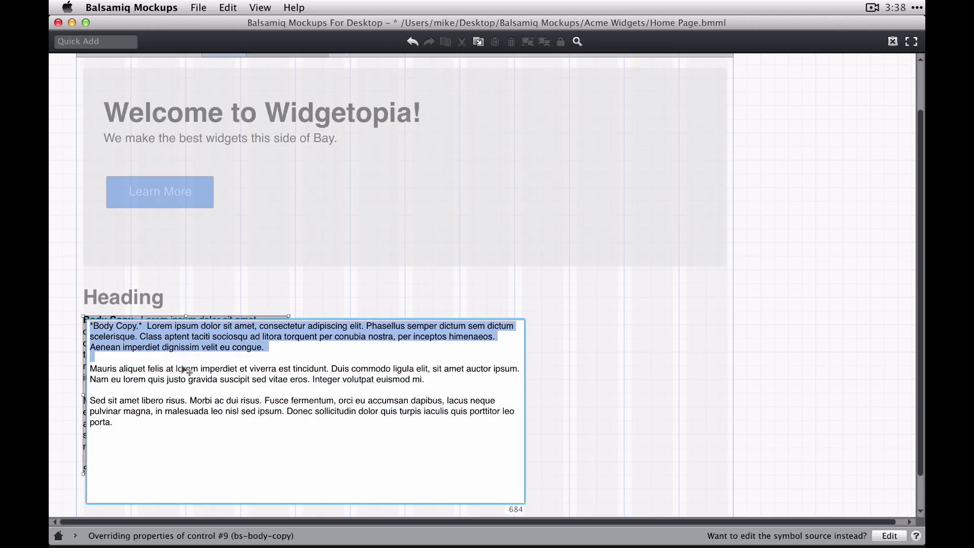
key(shift+Down)
key(shift+Down)
key(BackSpace)
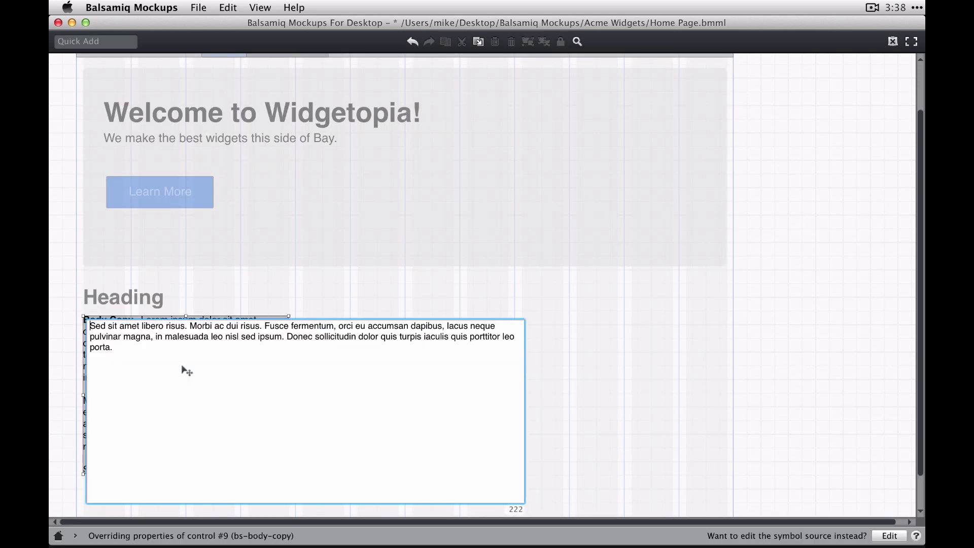
key(super+Return)
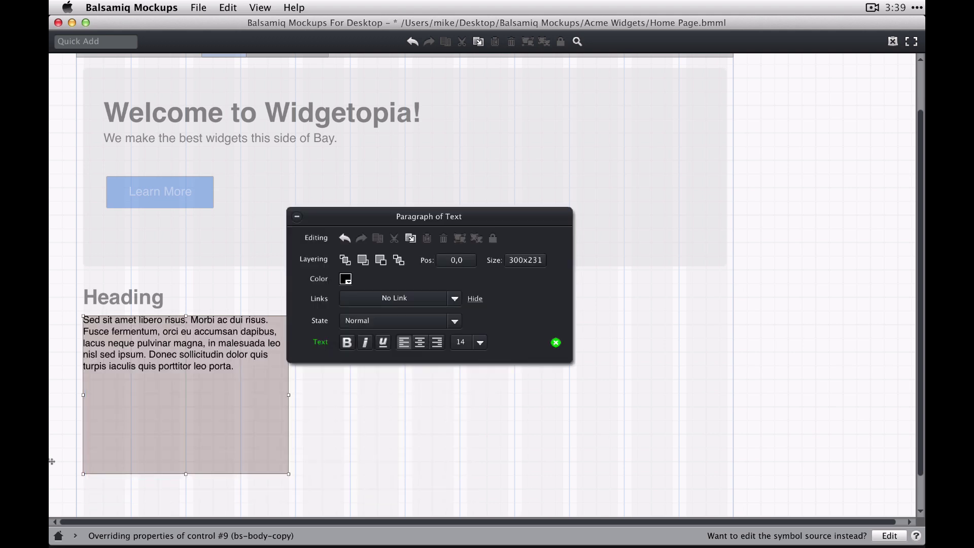
drag(185, 474, 189, 388)
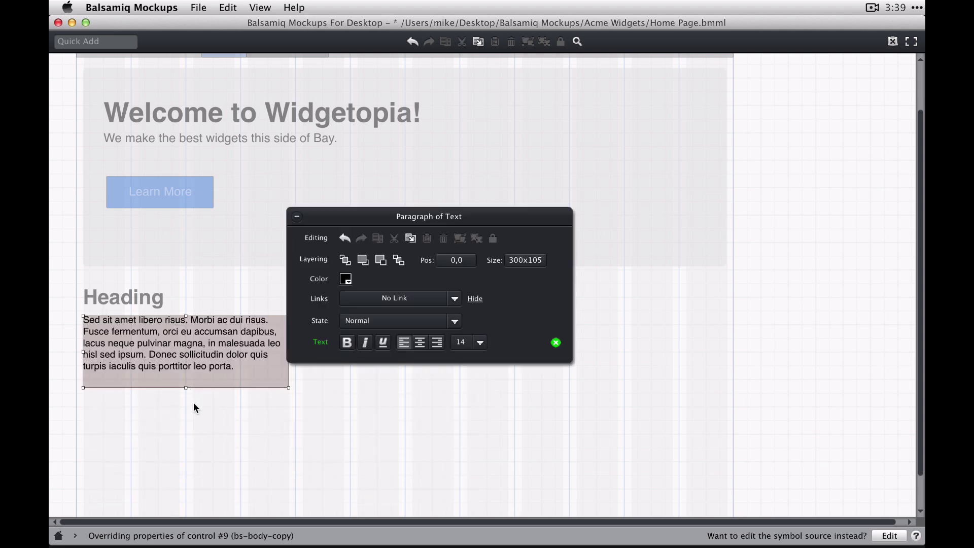
click(193, 403)
text(bs-btn)
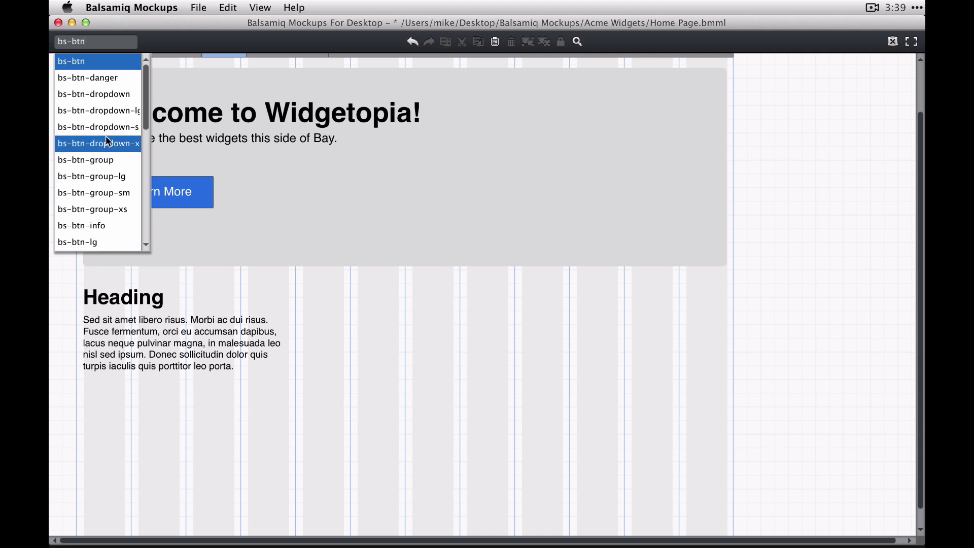
Step: Add a bs-btn labelled 'View Details >' just below the paragraph
click(92, 62)
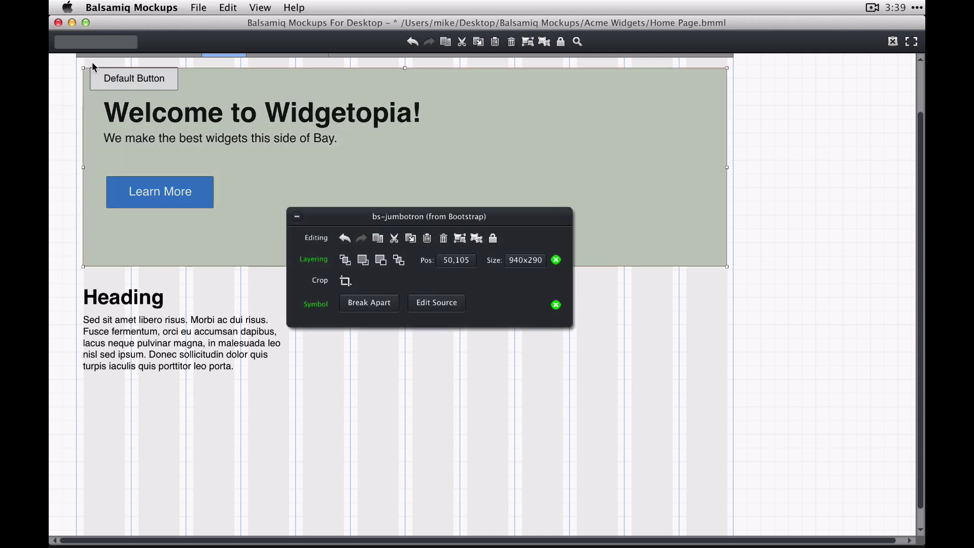
drag(124, 80, 118, 401)
double_click(117, 400)
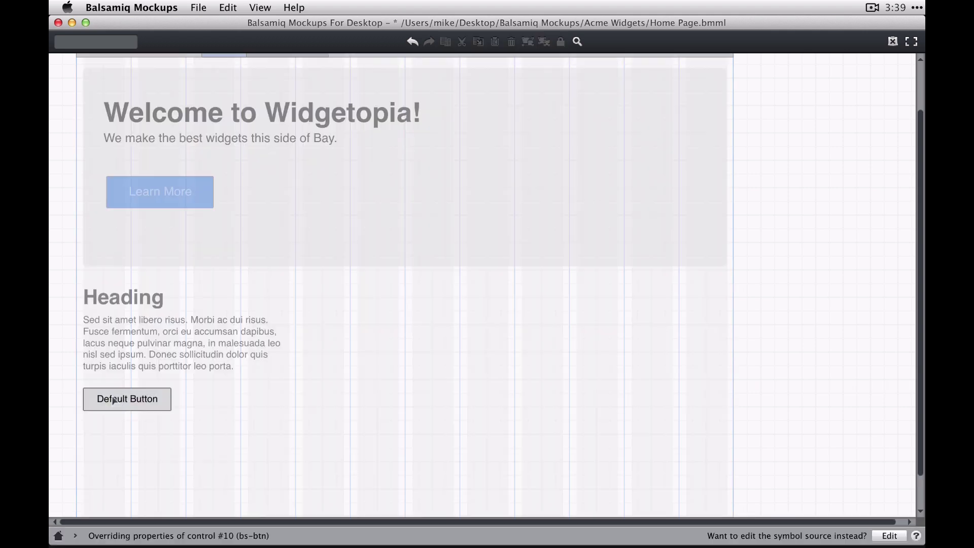
double_click(142, 400)
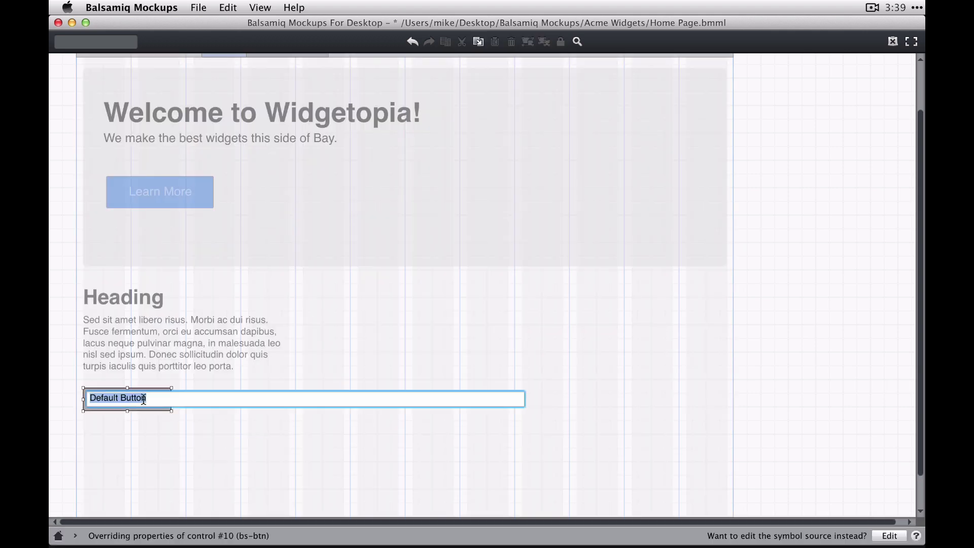
text(View D)
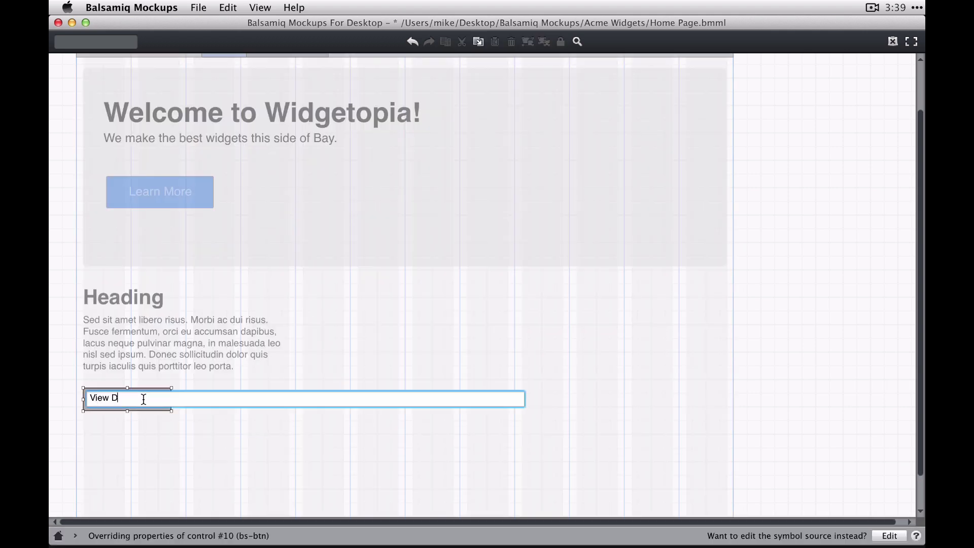
text(etails >)
key(Return)
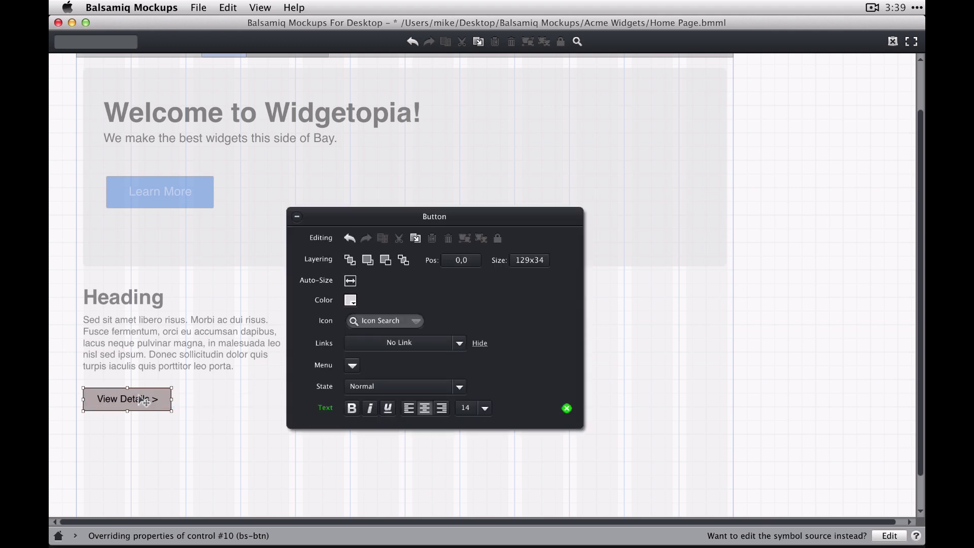
click(143, 435)
click(153, 404)
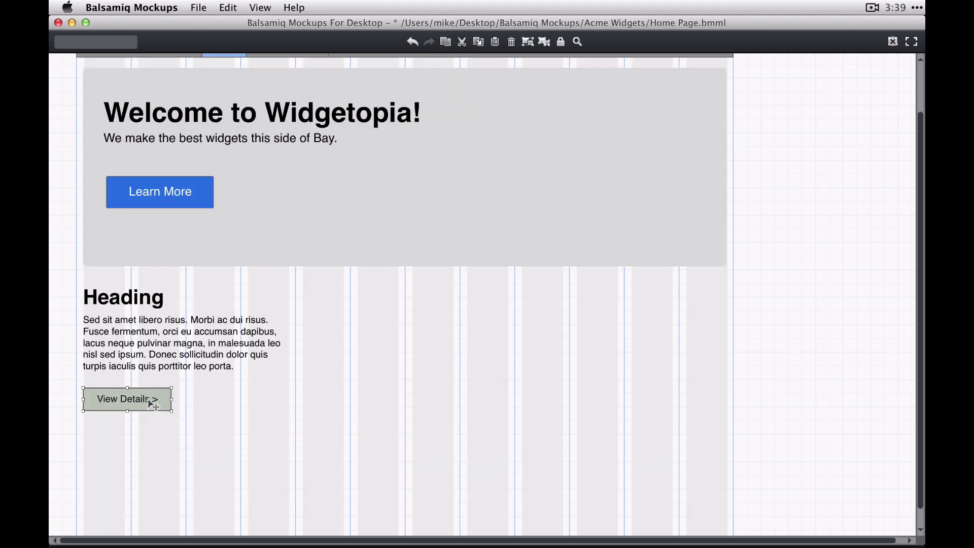
key(Up)
key(Up)
key(Up)
key(Up)
key(Up)
key(Up)
key(Up)
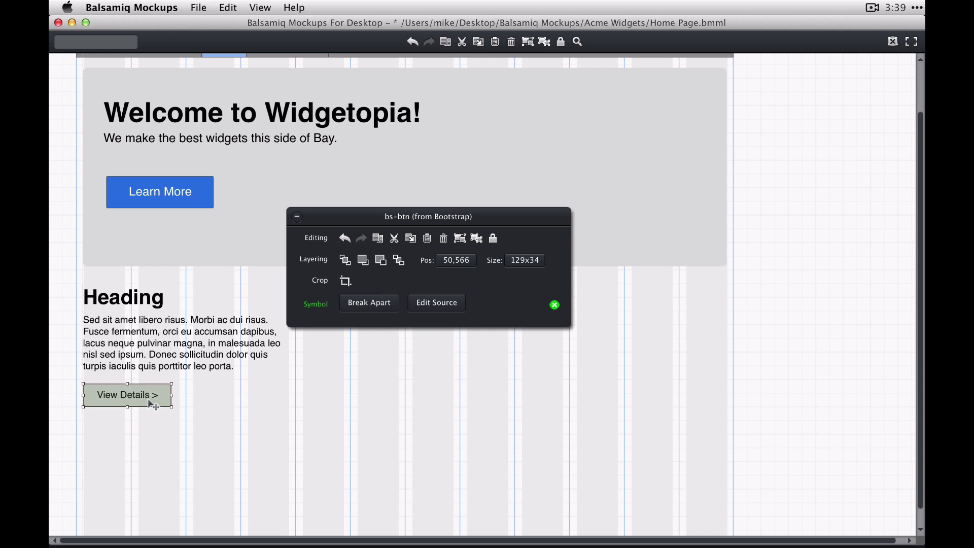
key(Up)
key(Up)
key(Up)
key(Up)
Step: Group the paragraph and button, and narrow the Heading to the first column's width
drag(72, 297, 377, 440)
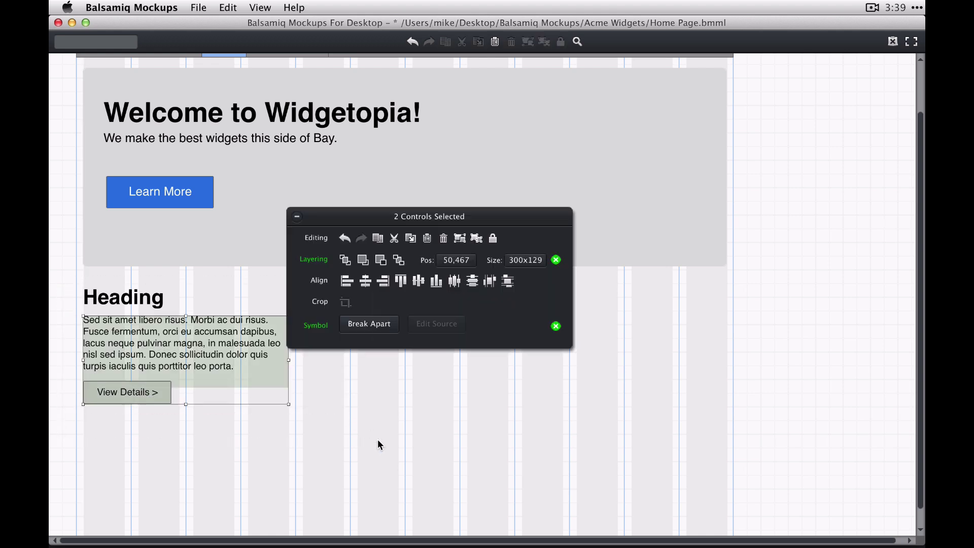
key(super+g)
shift+click(140, 297)
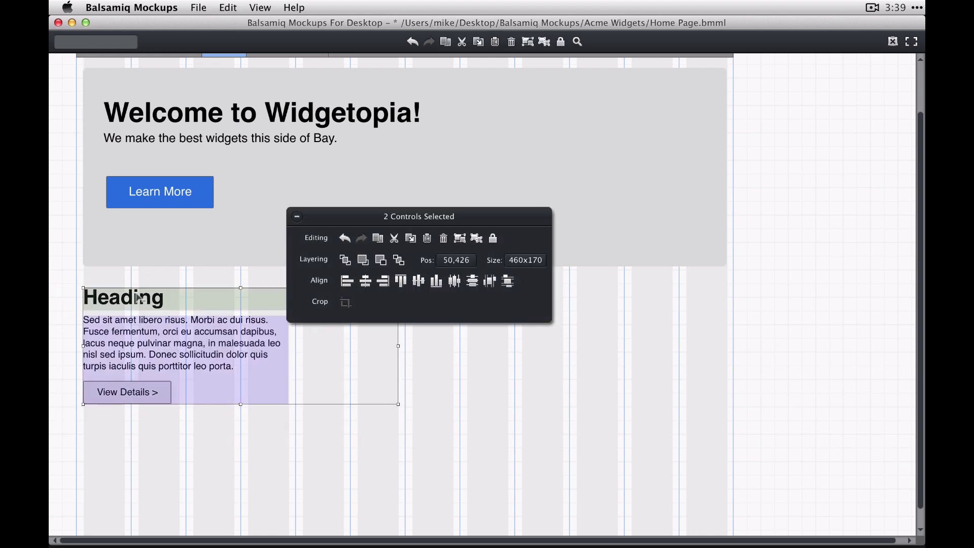
key(super+z)
shift+click(145, 298)
drag(442, 218, 652, 410)
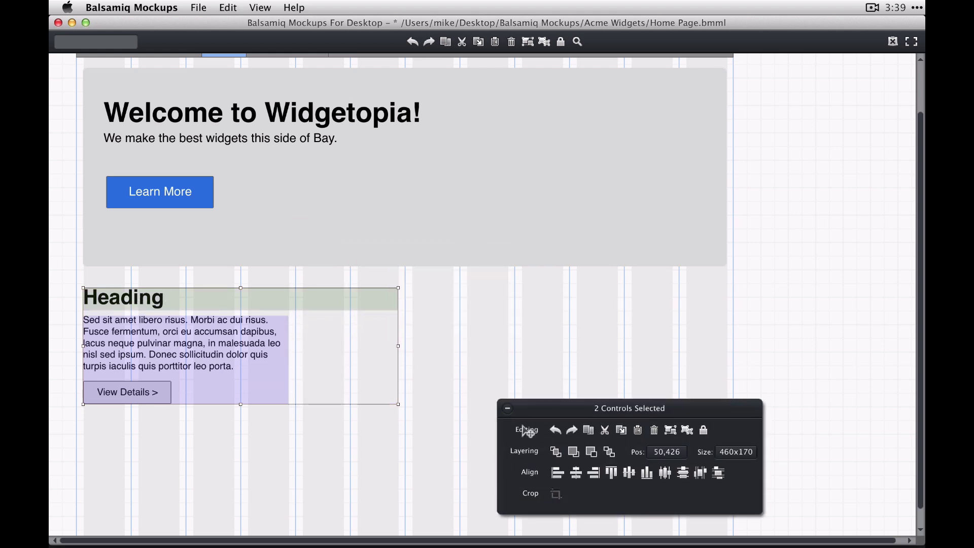
click(507, 408)
double_click(339, 298)
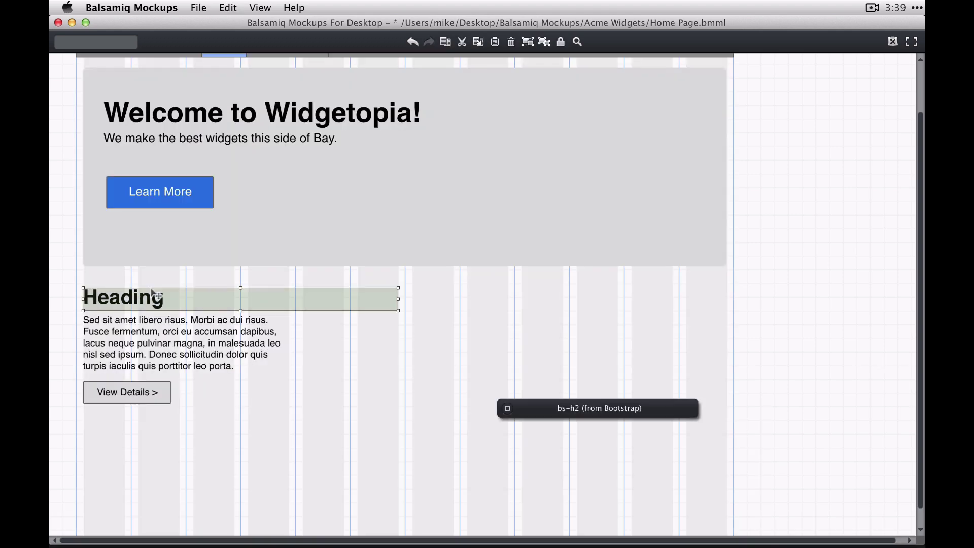
drag(398, 299, 287, 295)
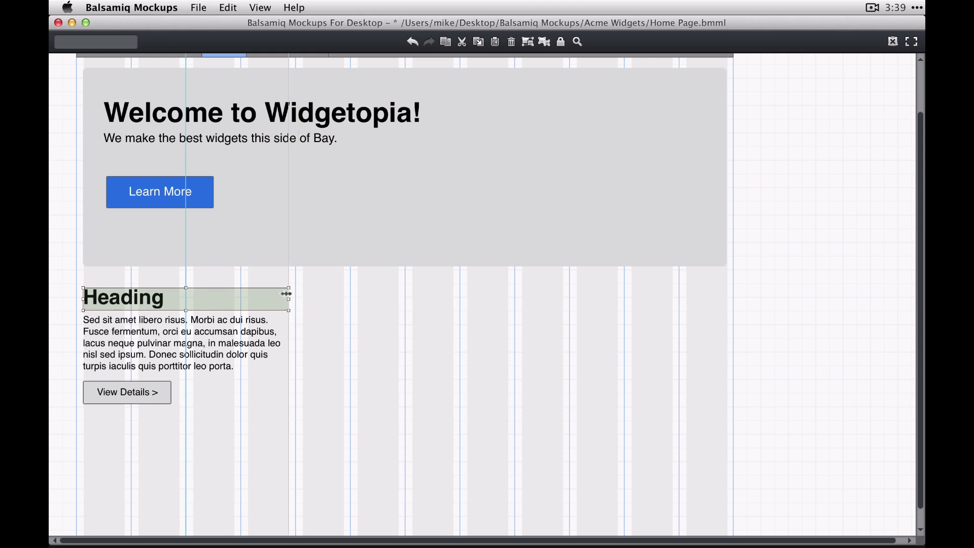
click(51, 277)
Step: Group heading, text and button, then duplicate the group twice into three columns
drag(61, 267, 435, 496)
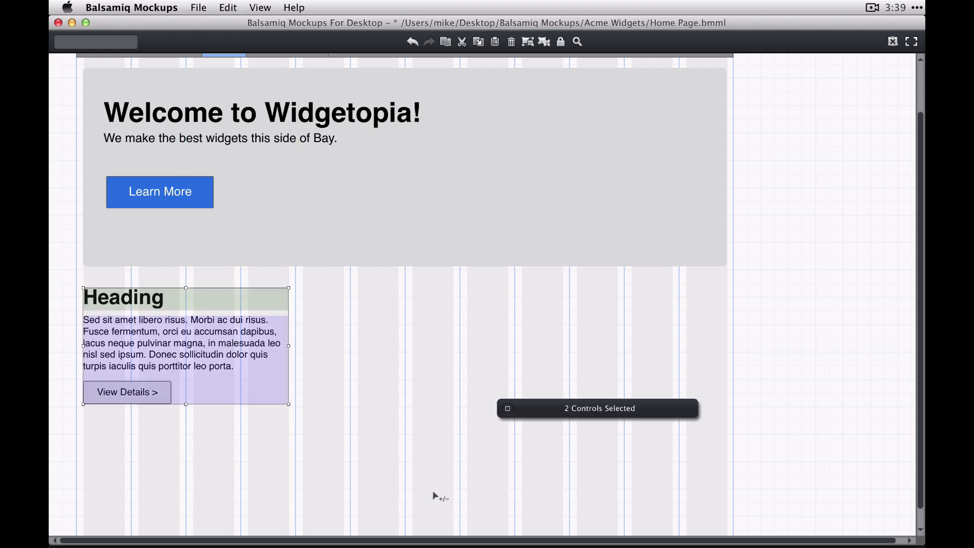
key(super+g)
key(super+d)
key(shift+Up)
key(shift+Up)
key(shift+Right)
key(shift+Right)
key(shift+Right)
key(shift+Right)
key(shift+Right)
key(shift+Right)
key(shift+Right)
key(shift+Right)
key(shift+Right)
key(shift+Right)
key(shift+Right)
key(shift+Right)
key(shift+Right)
key(shift+Right)
key(shift+Right)
key(shift+Right)
key(shift+Right)
key(shift+Right)
key(shift+Right)
key(shift+Right)
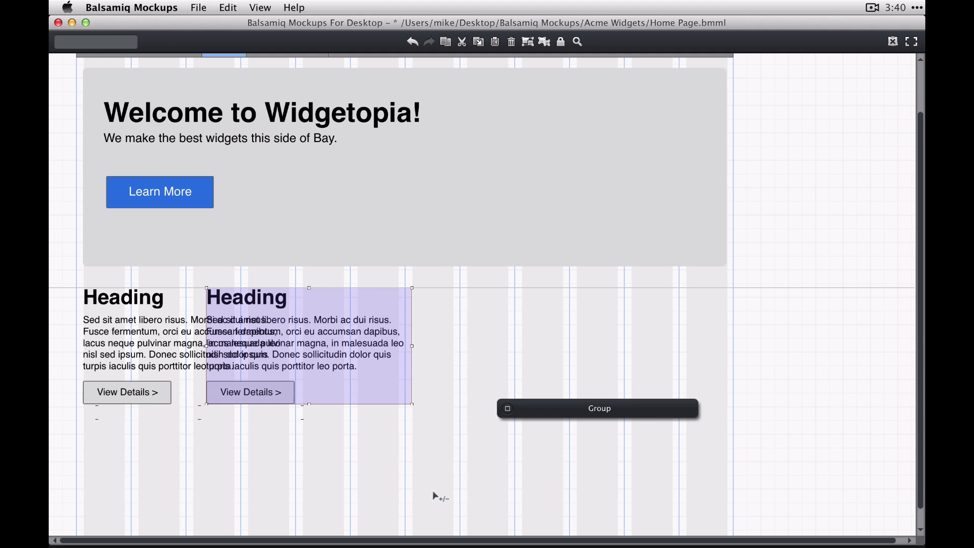
key(shift+Right)
key(shift+Right)
key(shift+Right)
key(shift+Right)
key(shift+Right)
key(shift+Right)
key(shift+Right)
key(shift+Right)
key(shift+Right)
key(shift+Right)
key(shift+Right)
key(shift+Right)
key(shift+Right)
key(shift+Right)
key(shift+Right)
key(shift+Right)
key(shift+Right)
key(shift+Right)
key(shift+Right)
key(super+d)
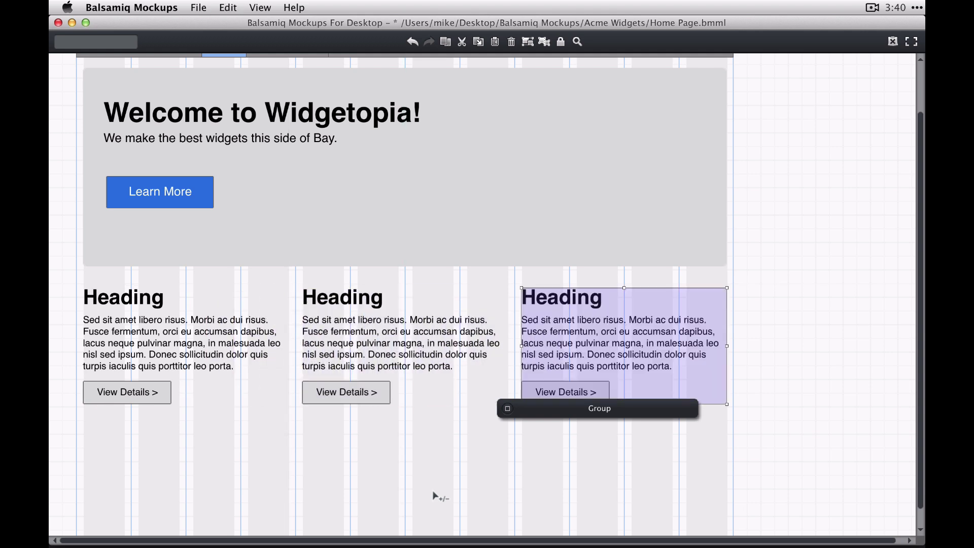
Step: Add a Horizontal Rule divider below the three columns
click(859, 491)
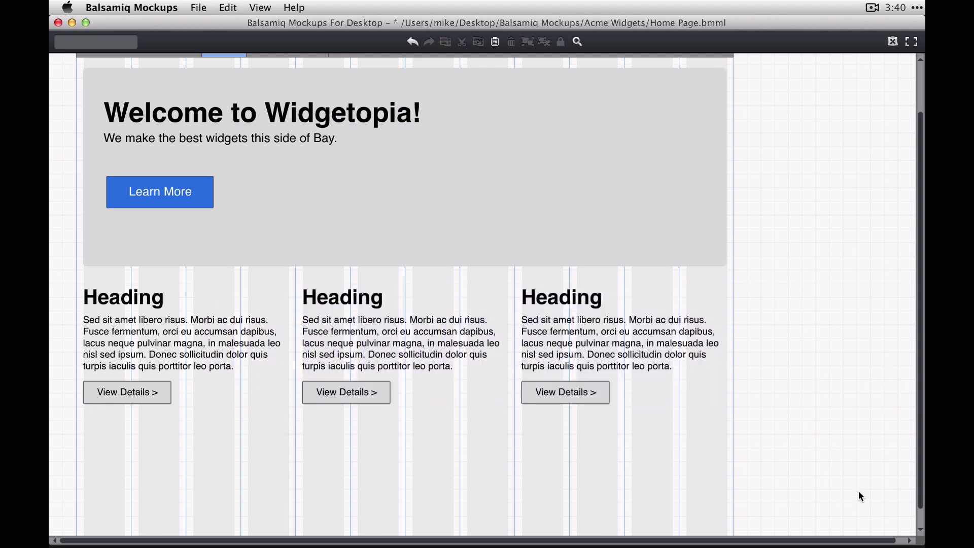
text(hori)
key(Down)
key(Return)
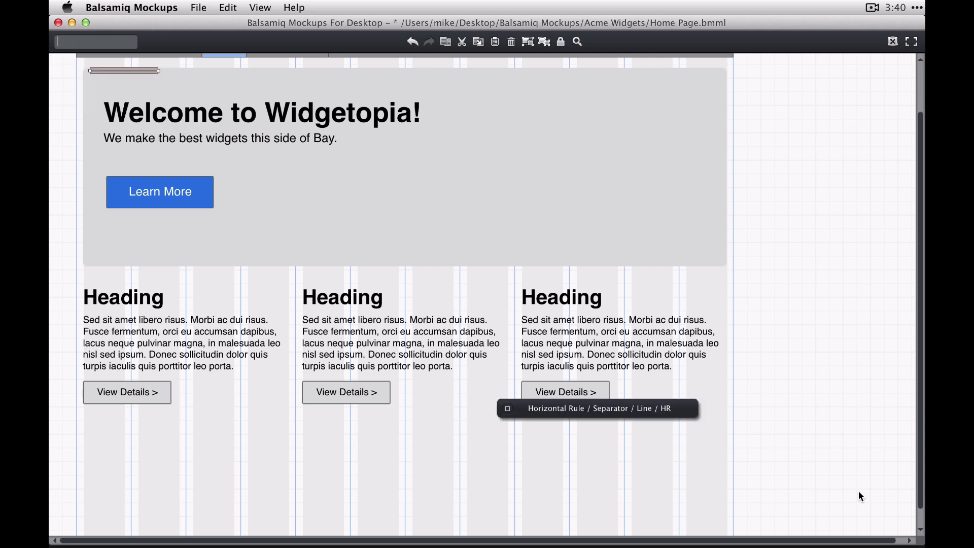
drag(141, 71, 724, 422)
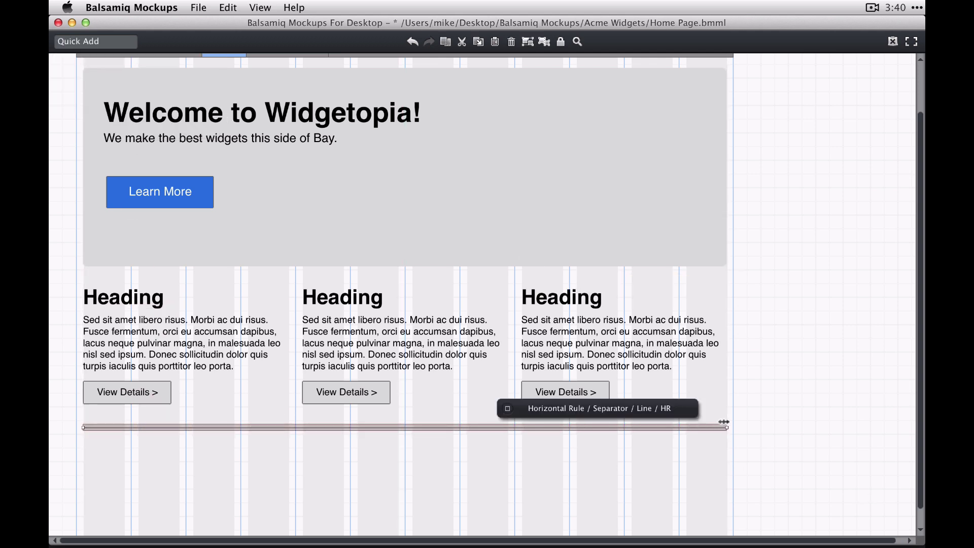
Step: Put a bs-thumbnail image on the jumbotron's right side and present the mockup full screen
click(788, 454)
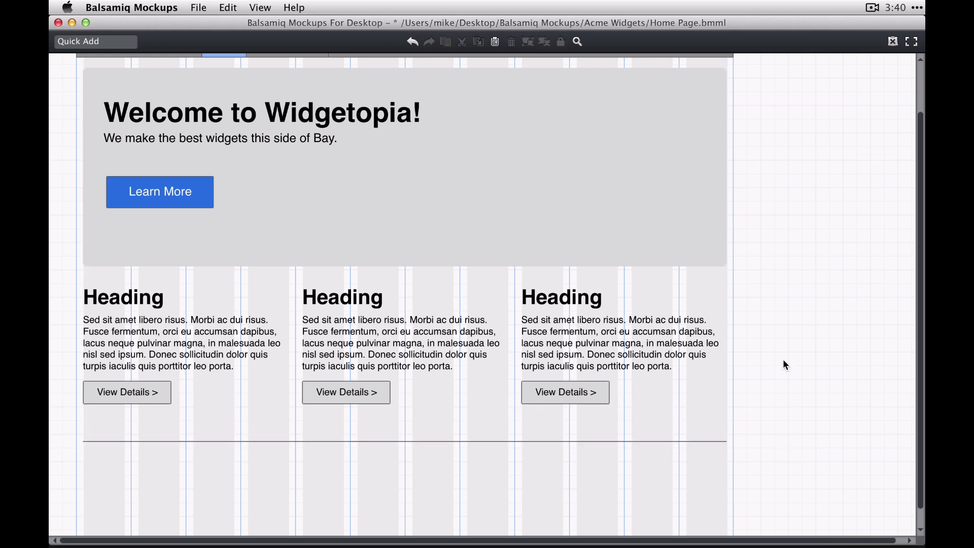
text(thumb)
key(Return)
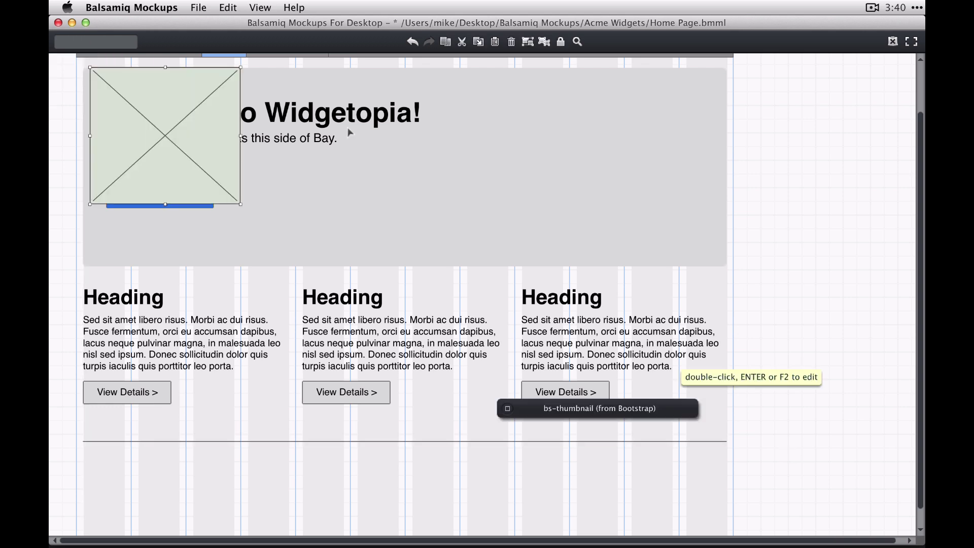
drag(152, 107, 583, 129)
click(826, 465)
scroll(826, 464, up, 3)
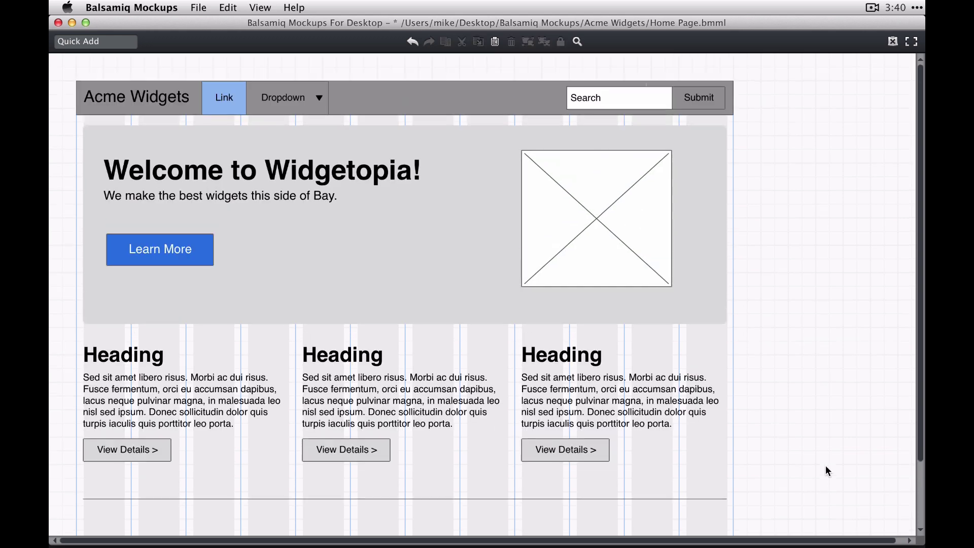
key(super+f)
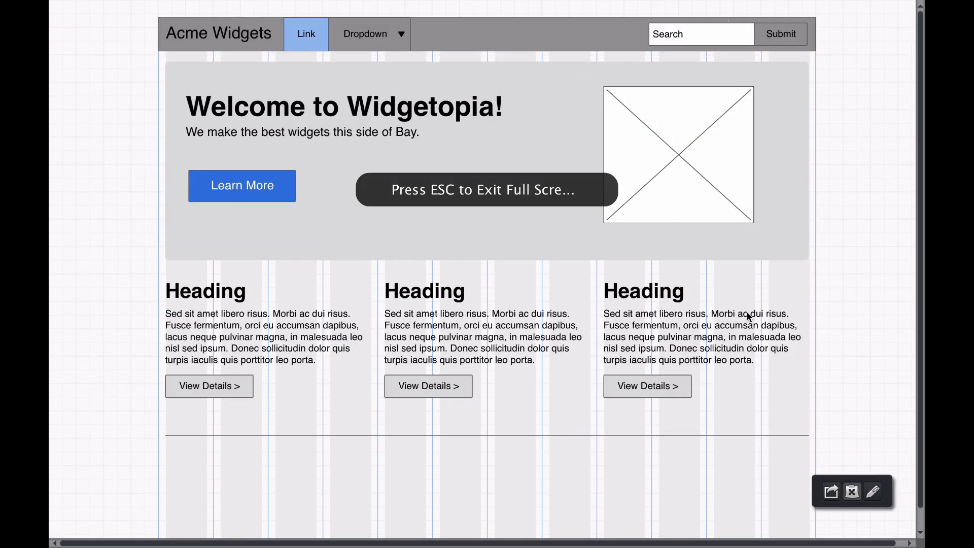